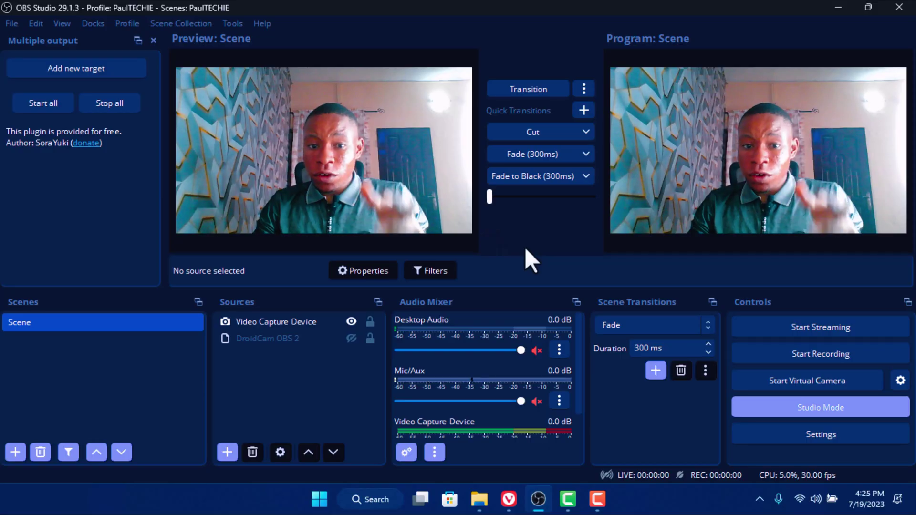
In Vivaldi, show the obs-multi-rtmp 0.3.0.2 release assets and dismiss the IDM prompt for the Windows x64 installer
left_click(509, 498)
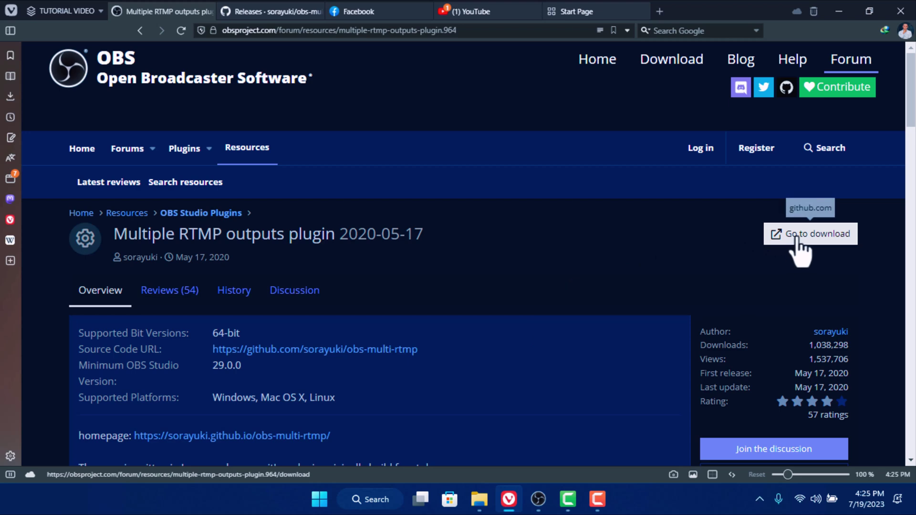
left_click(257, 19)
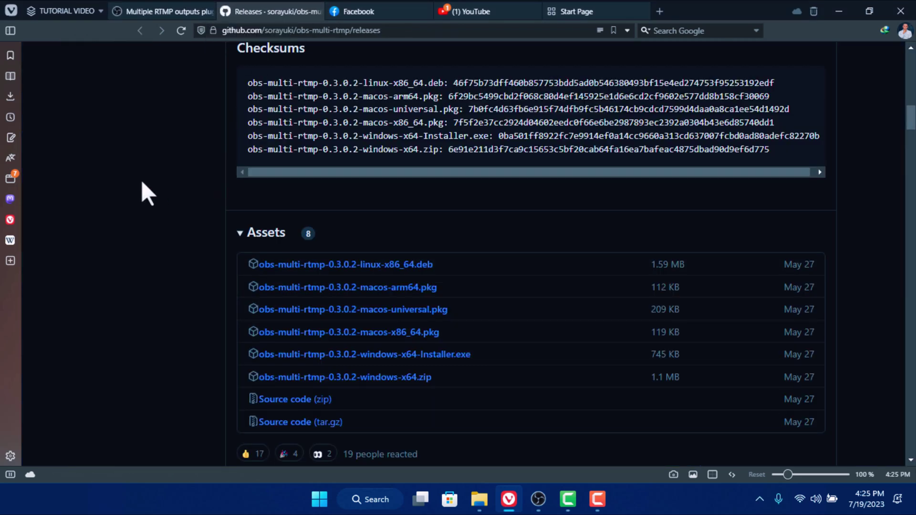
scroll(151, 191, "up", 15)
scroll(255, 267, "down", 4)
scroll(255, 267, "down", 18)
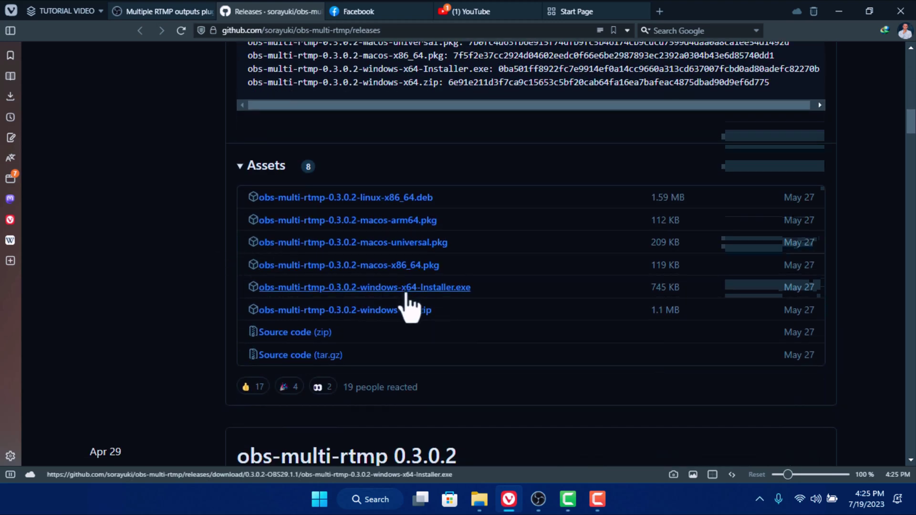
left_click(446, 289)
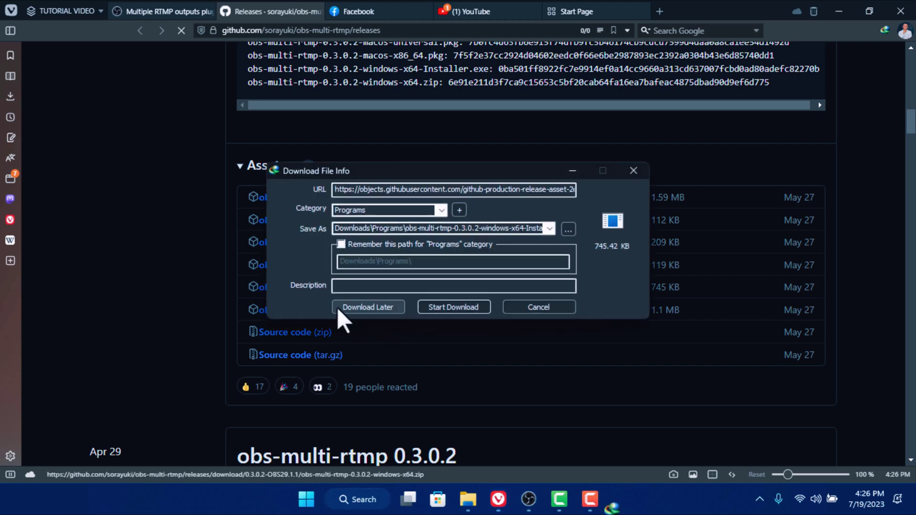
left_click(634, 171)
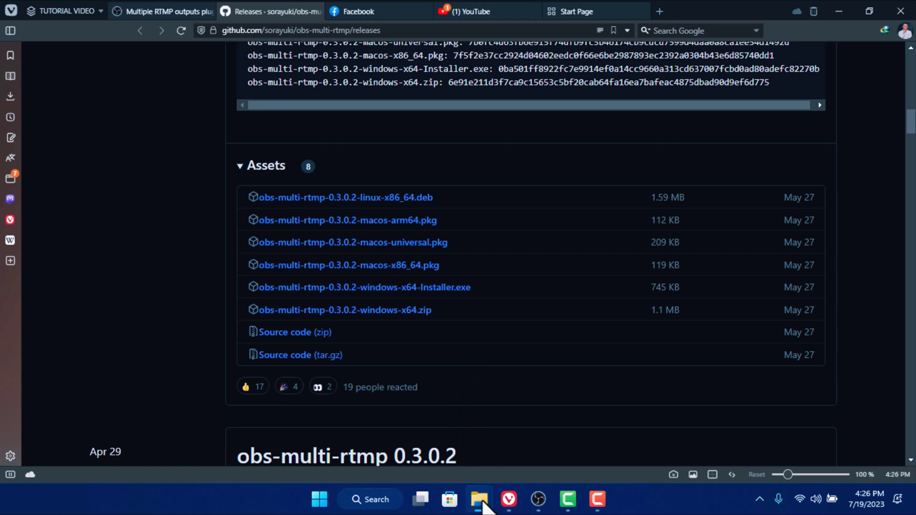
Open the Downloads\Programs folder in File Explorer and select the obs-multi-rtmp installer
right_click(482, 500)
left_click(481, 500)
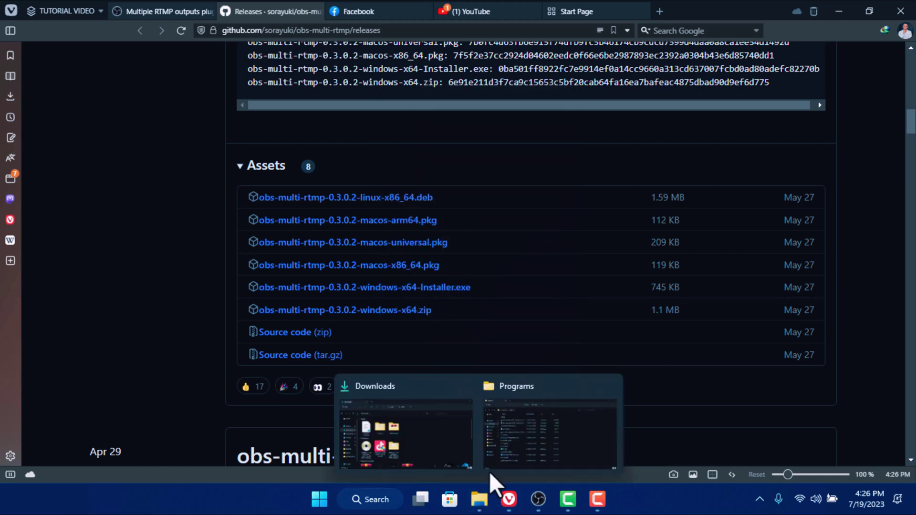
left_click(506, 396)
left_click(161, 164)
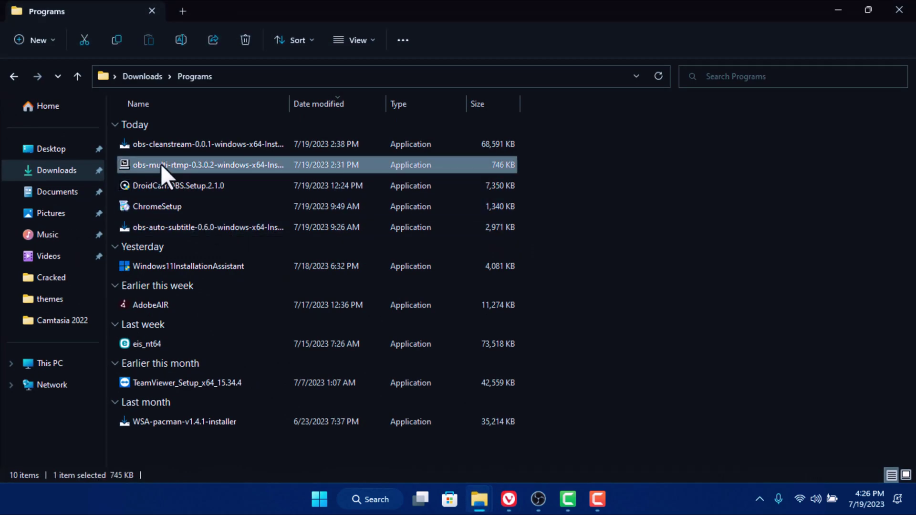
Check the installer's context menu without acting, then minimize File Explorer and return to OBS Studio
right_click(161, 164)
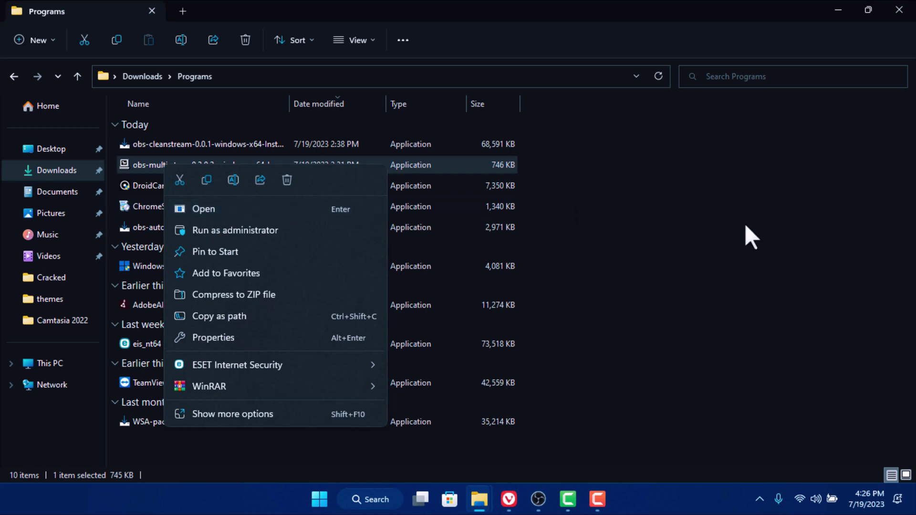
left_click(794, 151)
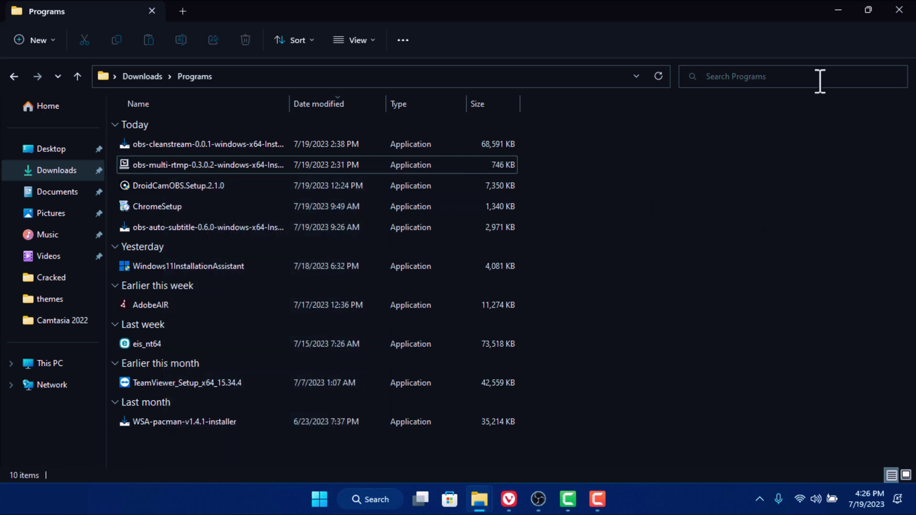
left_click(840, 8)
left_click(535, 499)
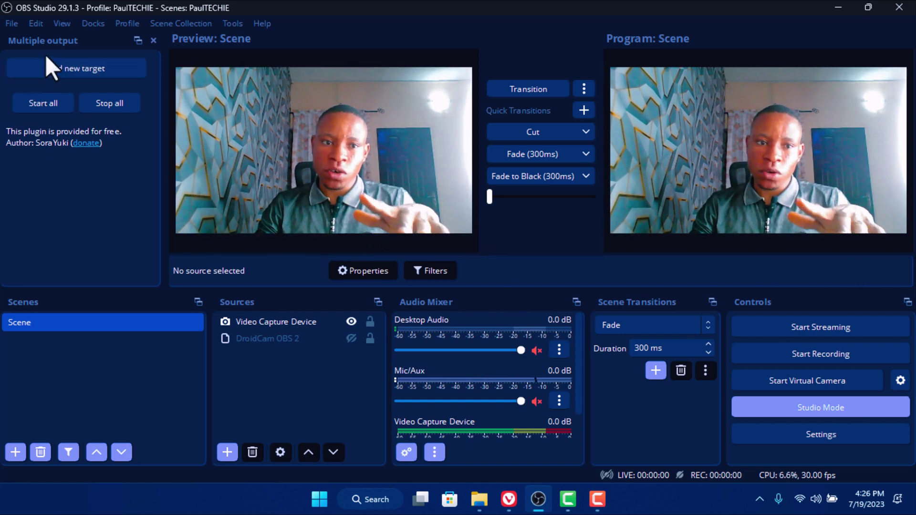
left_click_drag(45, 50, 8, 66)
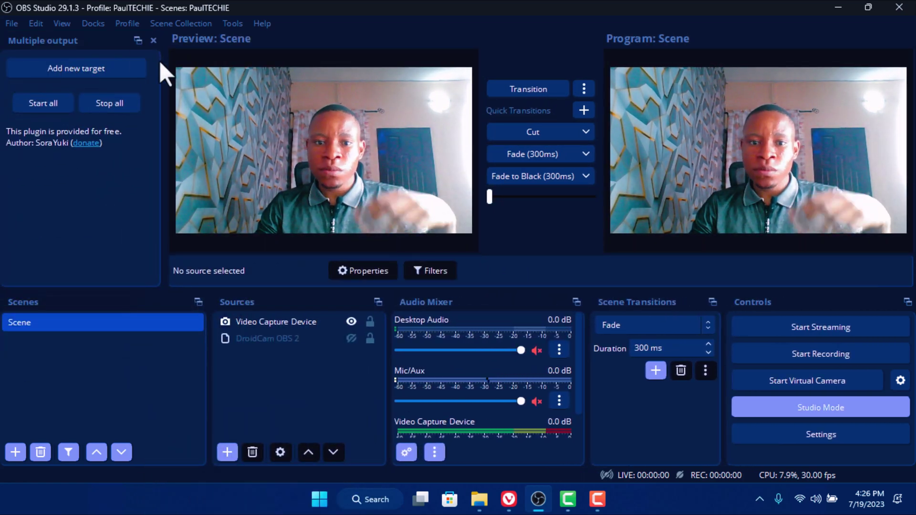
left_click(93, 24)
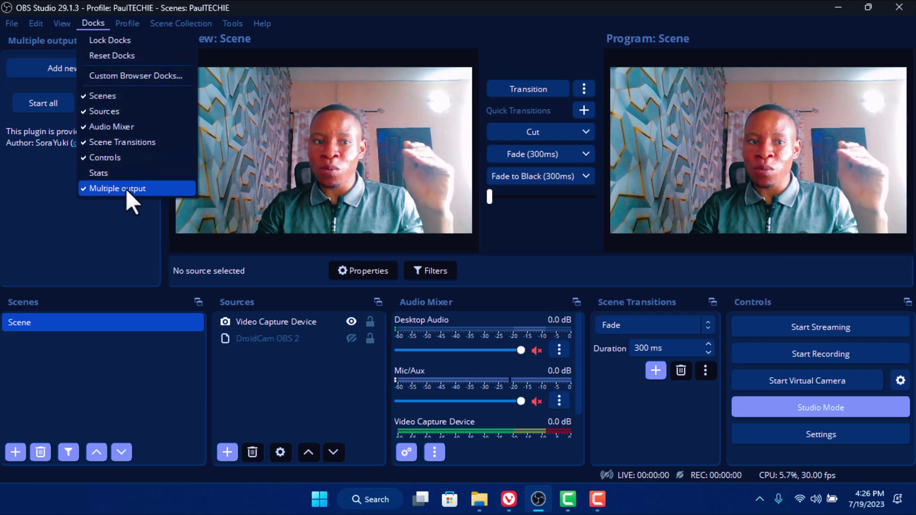
left_click(50, 196)
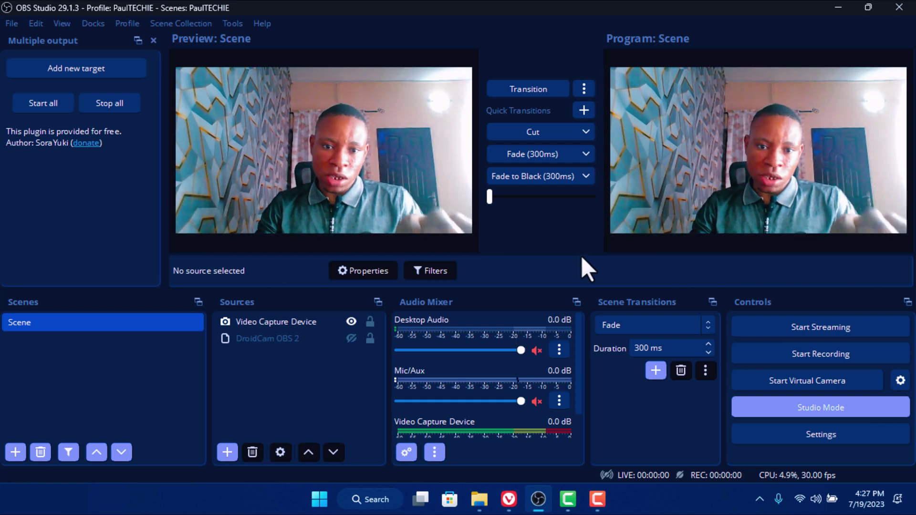
left_click(828, 434)
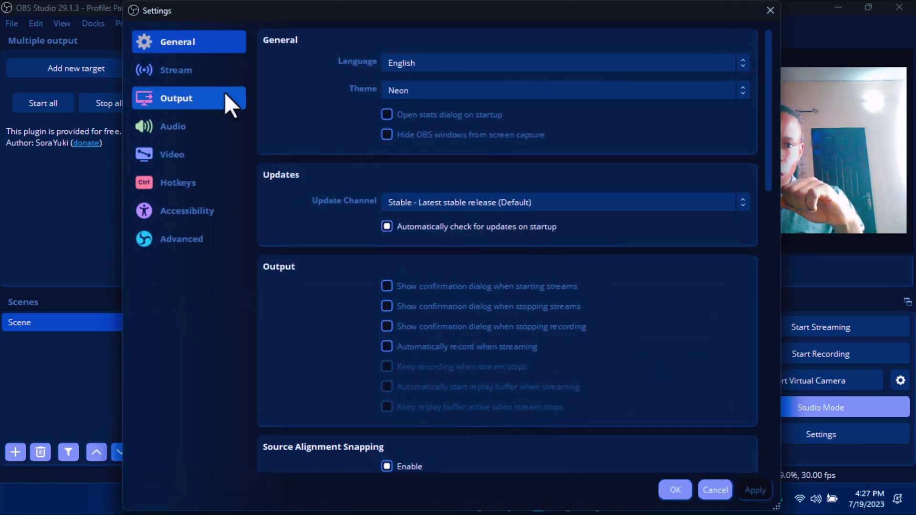
Open the Stream settings page, restore the window size, and keep the service as Custom
left_click(202, 77)
left_click_drag(131, 9, 168, 36)
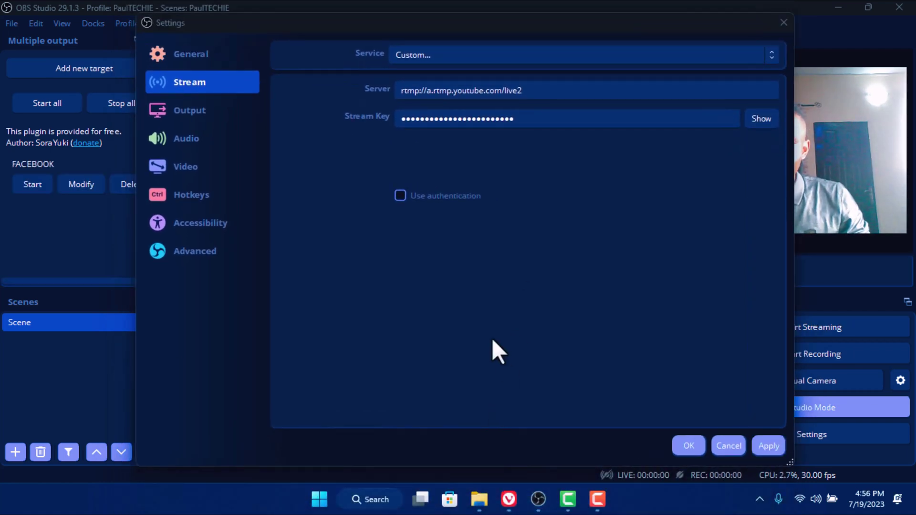
left_click(409, 58)
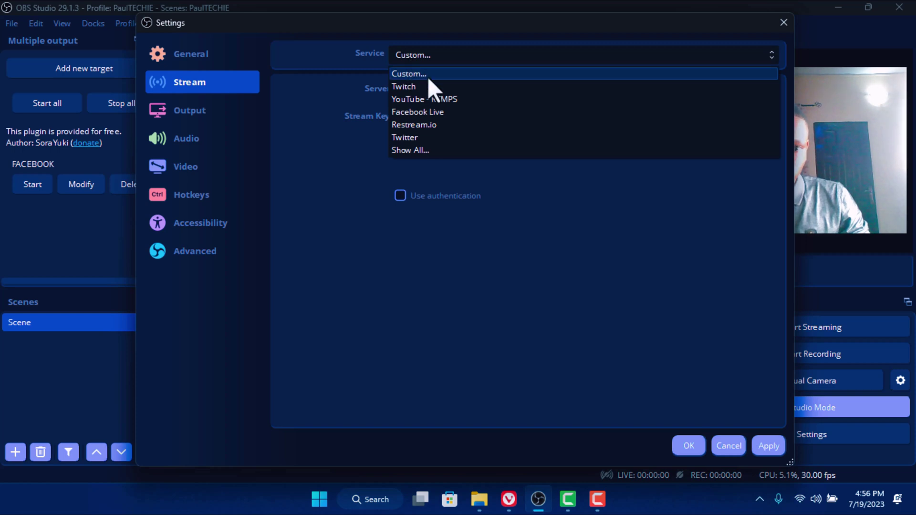
left_click(491, 274)
Replace the Server field with YouTube's stream URL rtmp://a.rtmp.youtube.com/live2
left_click(513, 498)
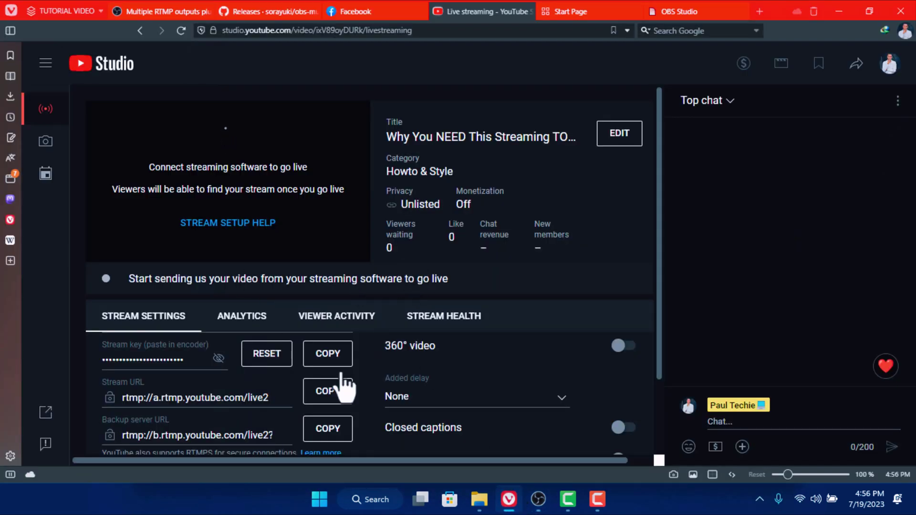
left_click(328, 396)
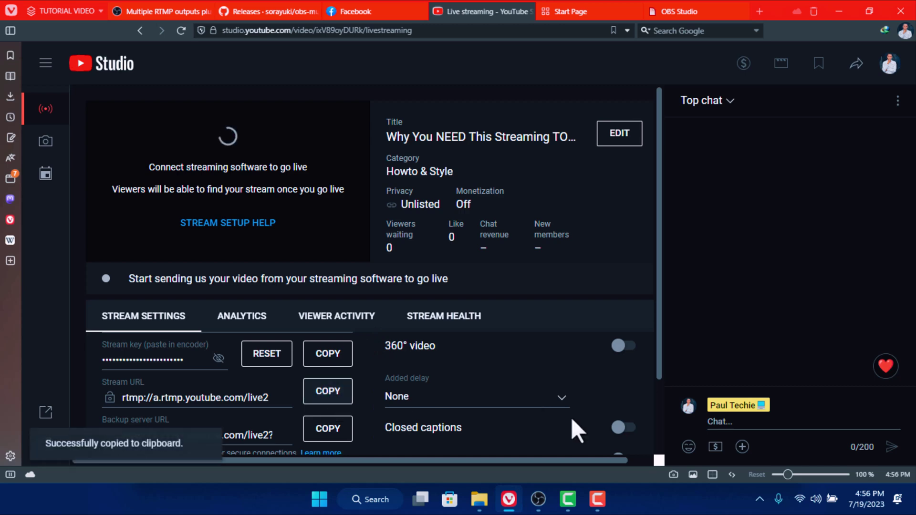
left_click(538, 501)
left_click(484, 91)
key("ctrl+a")
key("ctrl+v")
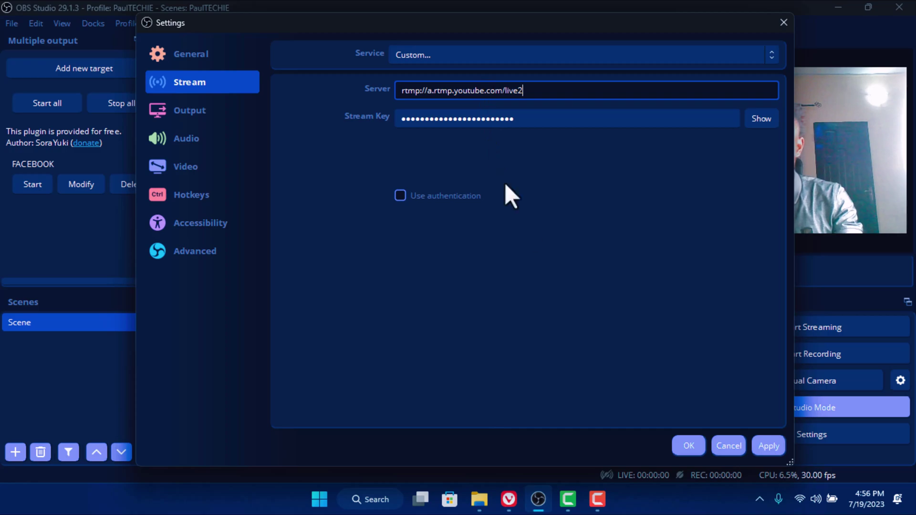
Paste the stream key copied from YouTube Studio into OBS's Stream Key field
left_click(508, 500)
left_click(332, 358)
left_click(539, 499)
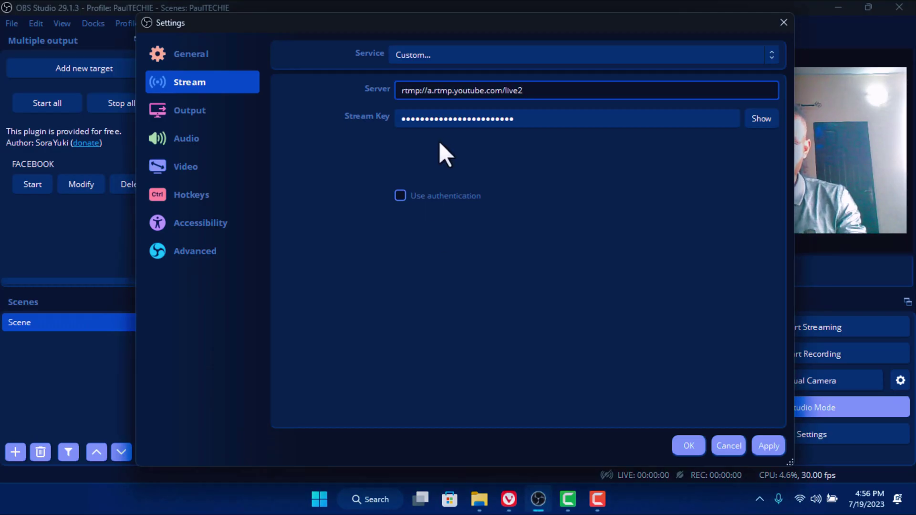
double_click(443, 125)
key("ctrl+v")
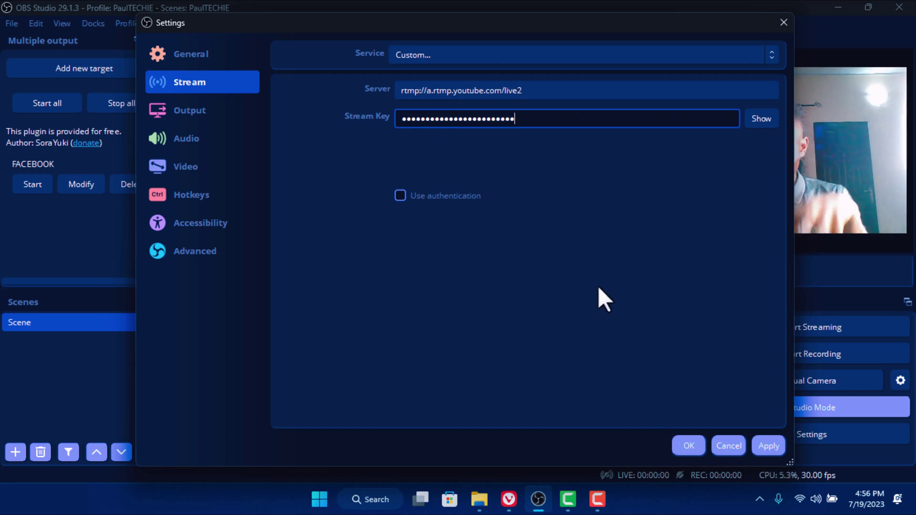
left_click(523, 54)
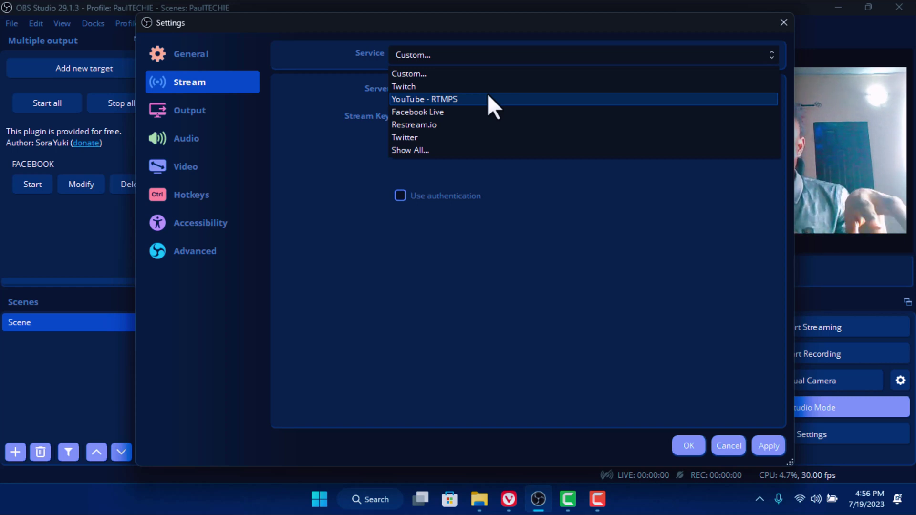
Switch the service to YouTube - RTMPS and begin connecting a YouTube account
left_click(462, 98)
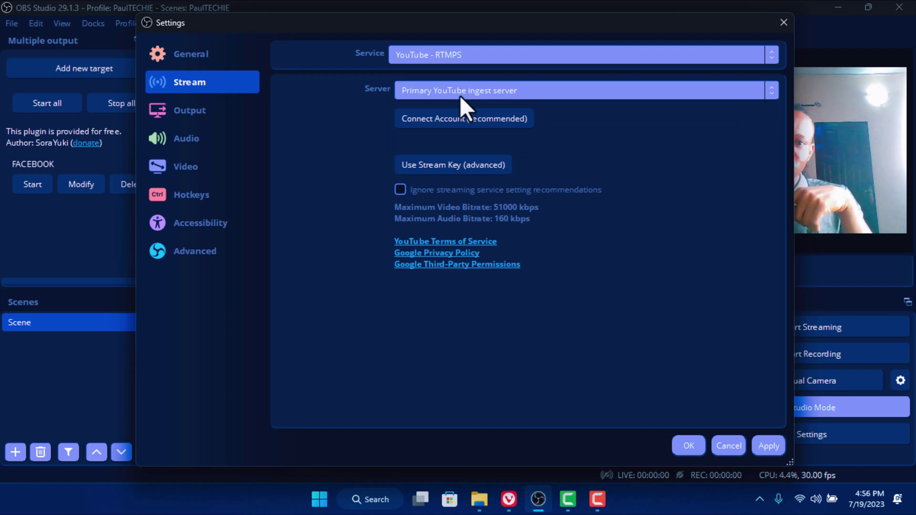
left_click(423, 126)
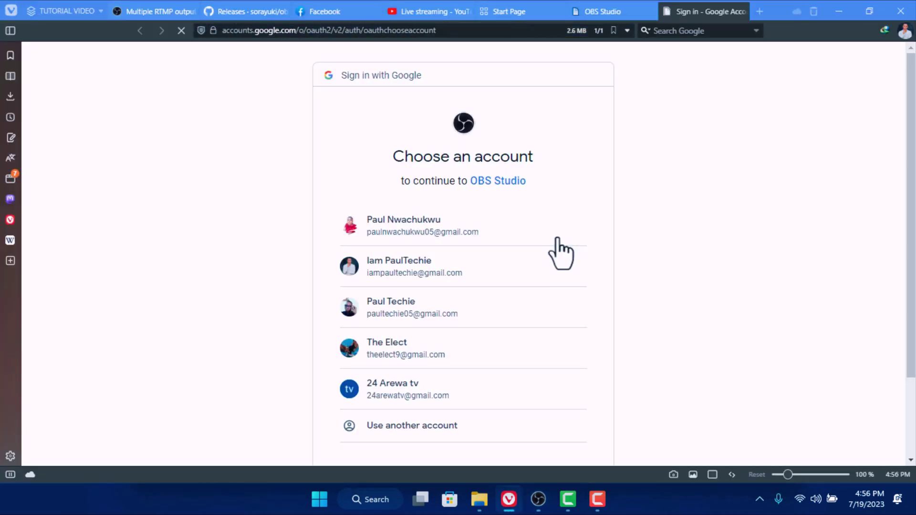
Sign in with the Google account, pick the YouTube brand channel, and allow OBS Studio access
left_click(416, 307)
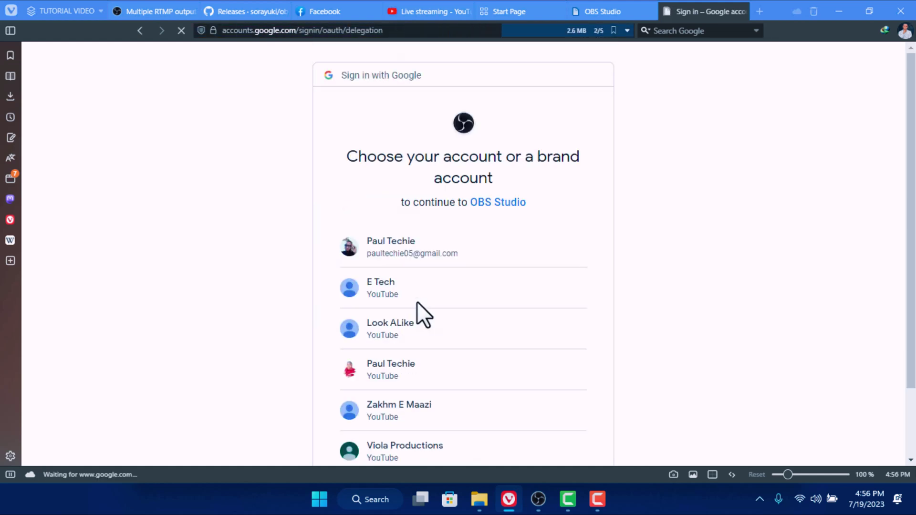
left_click(403, 367)
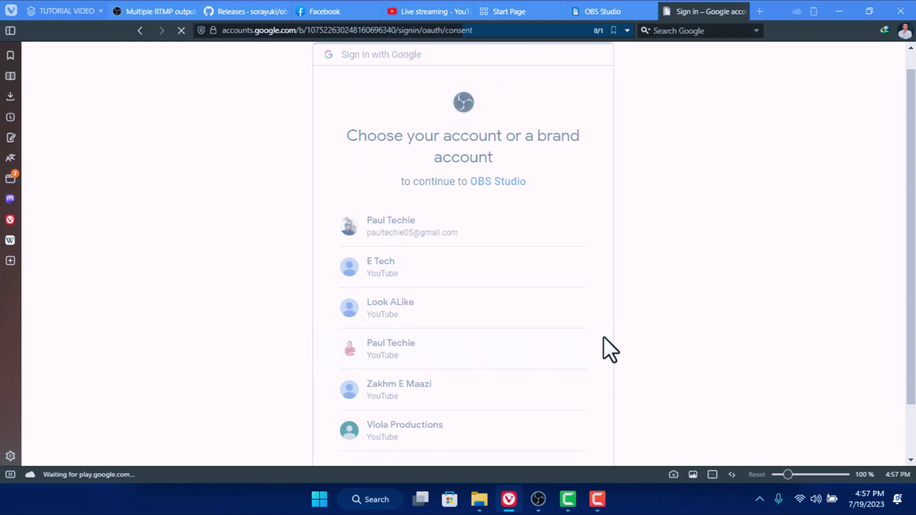
left_click(534, 440)
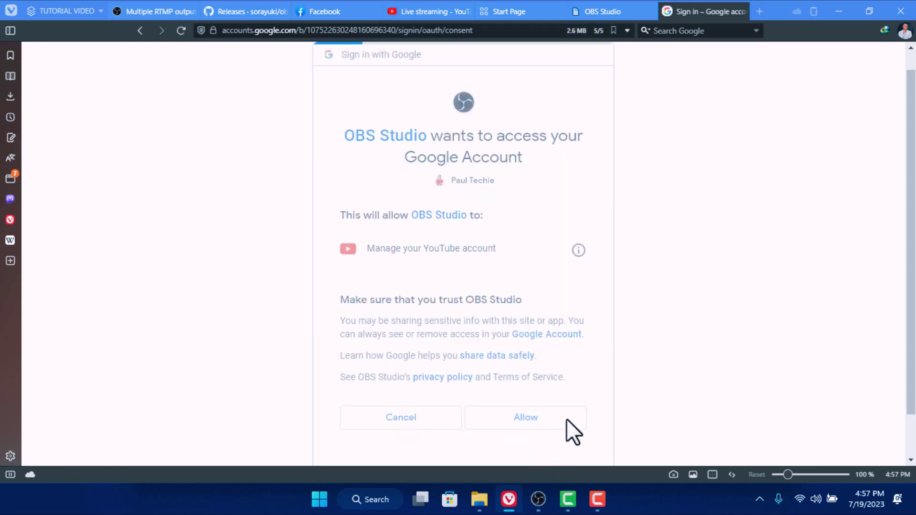
left_click(538, 499)
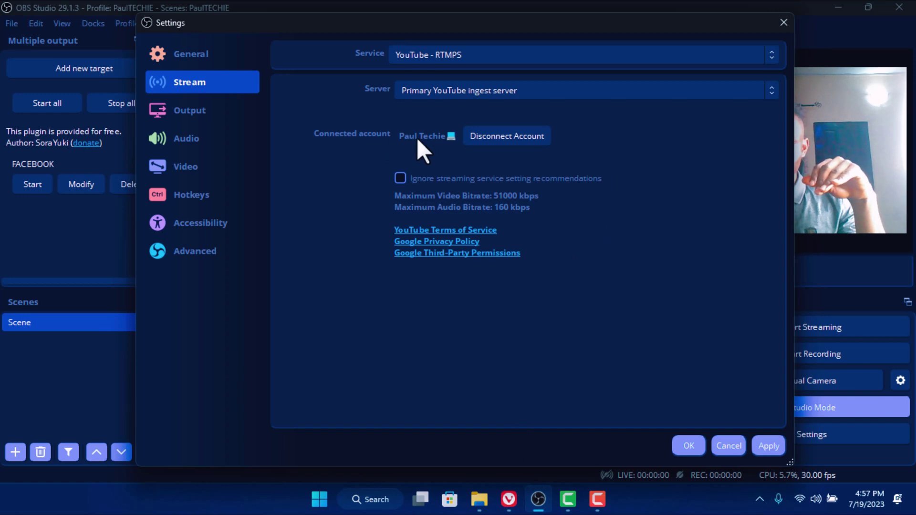
Open the Output settings page showing Simple mode, 1500 Kbps video and 128 audio bitrate
left_click(208, 111)
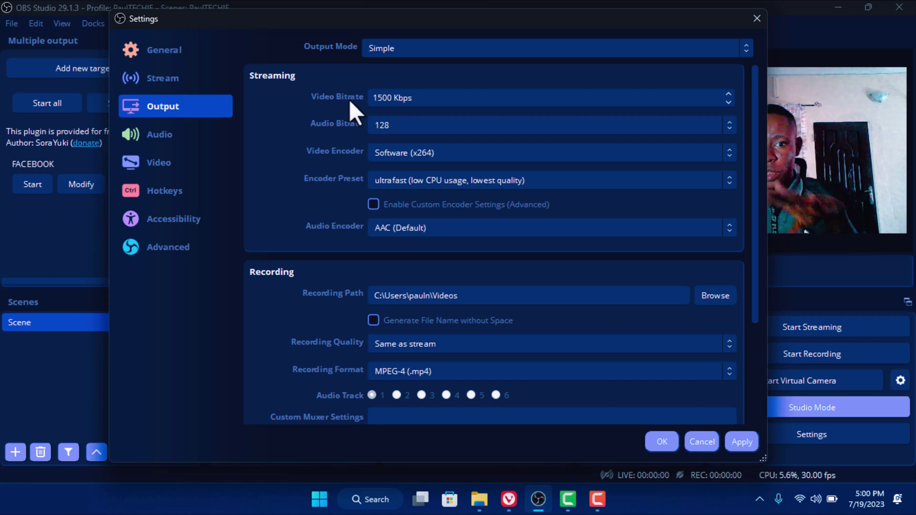
Keep the audio bitrate at 128 and the video encoder as Software (x264)
left_click(414, 124)
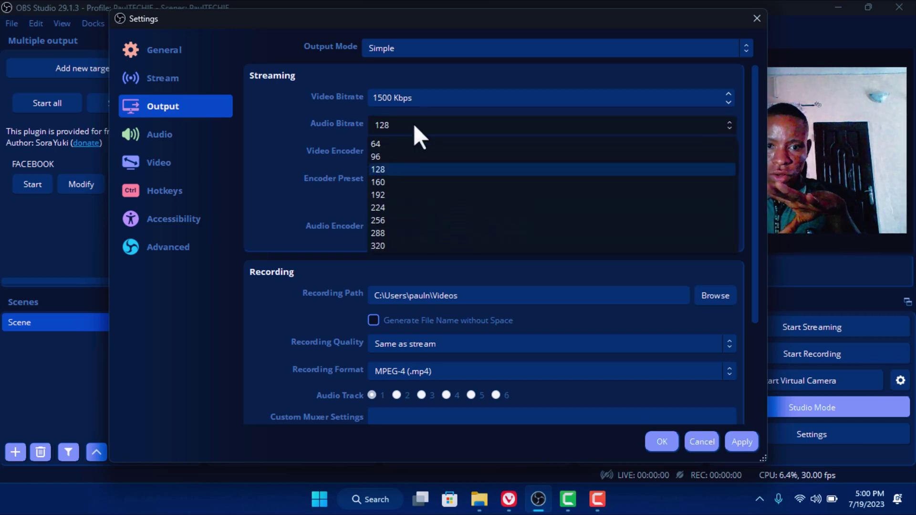
left_click(385, 170)
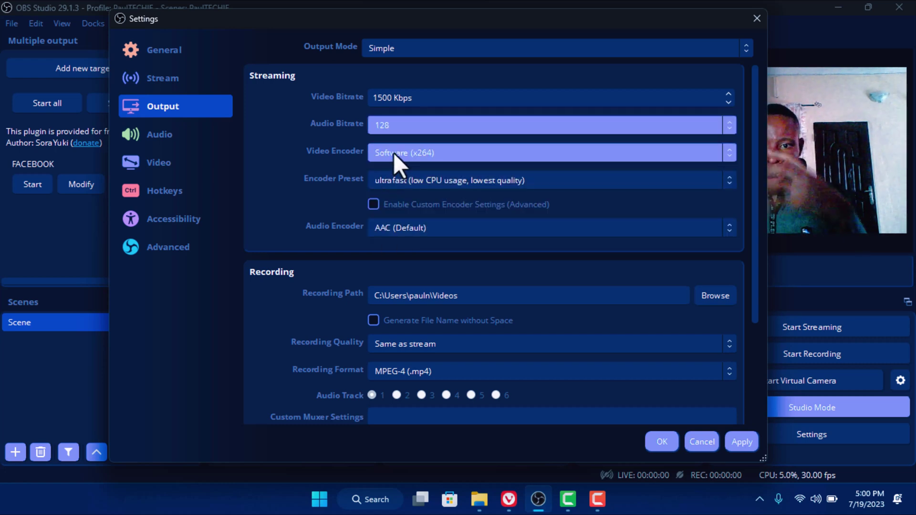
left_click(394, 152)
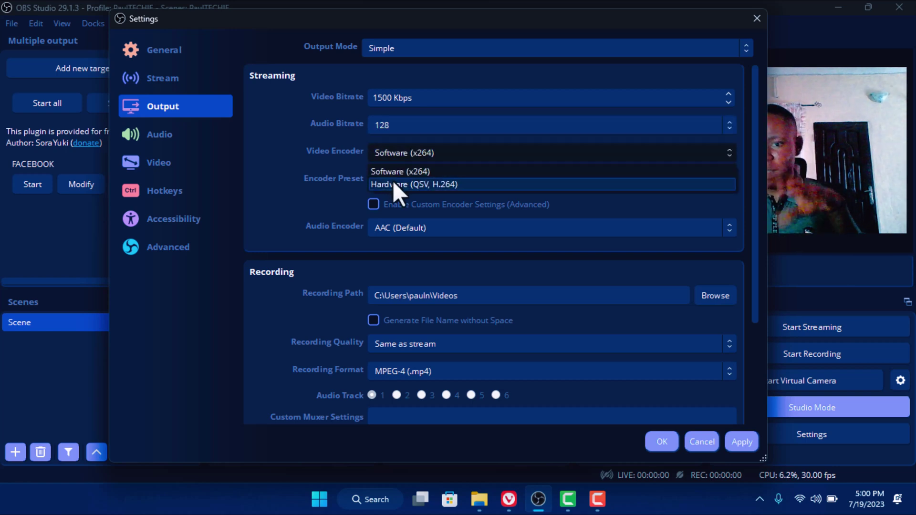
left_click(329, 161)
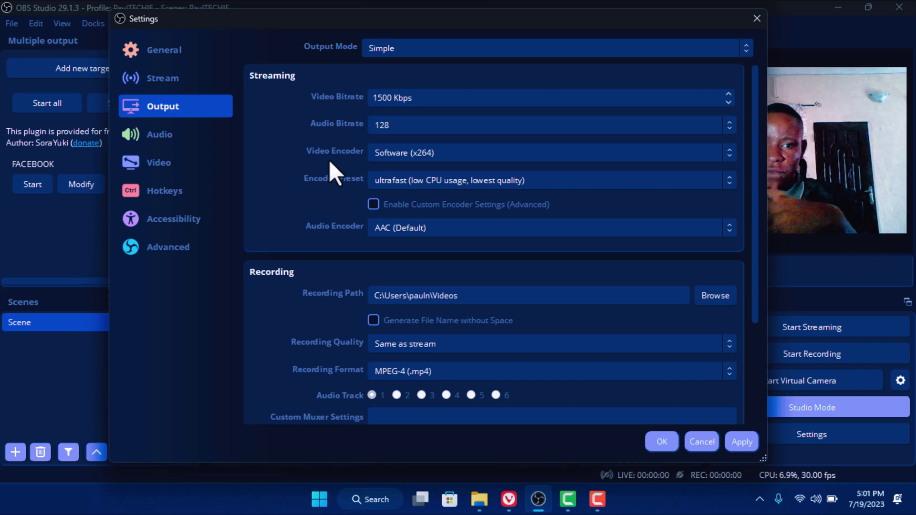
left_click(386, 153)
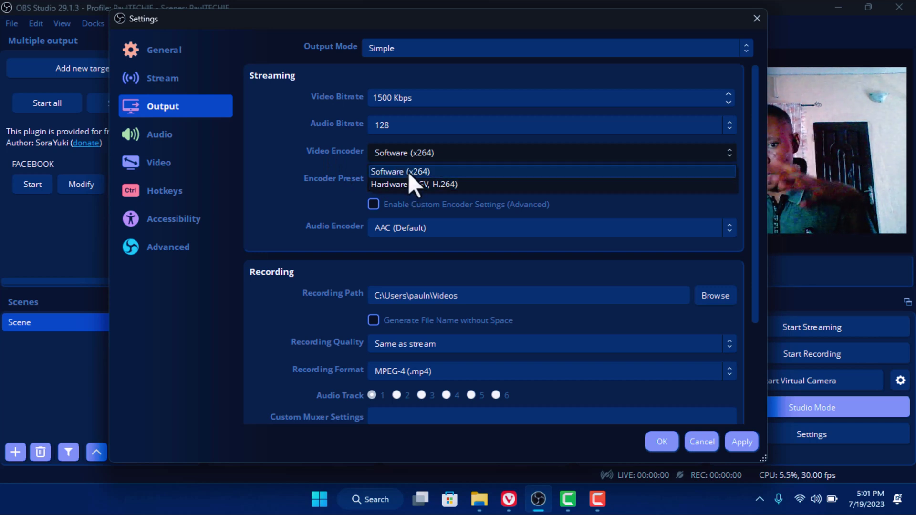
left_click(408, 171)
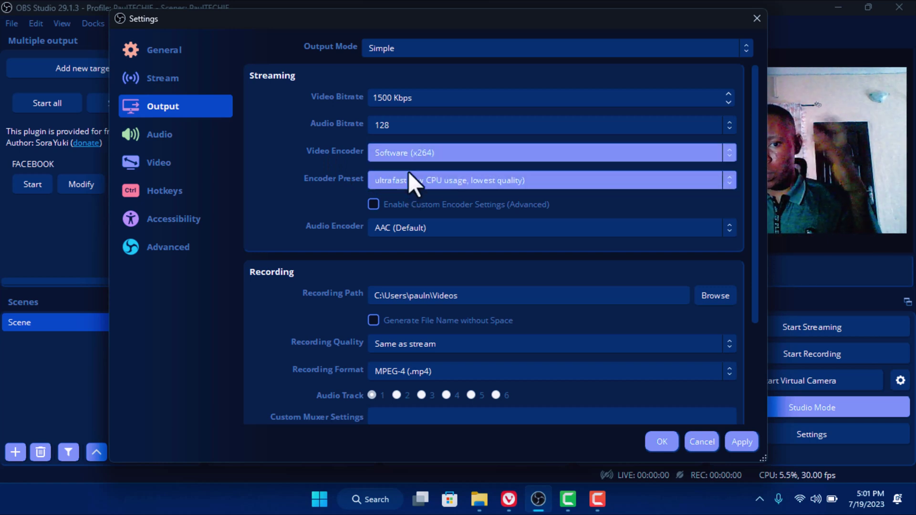
Keep the ultrafast encoder preset and AAC (Default) as the audio encoder
left_click(376, 180)
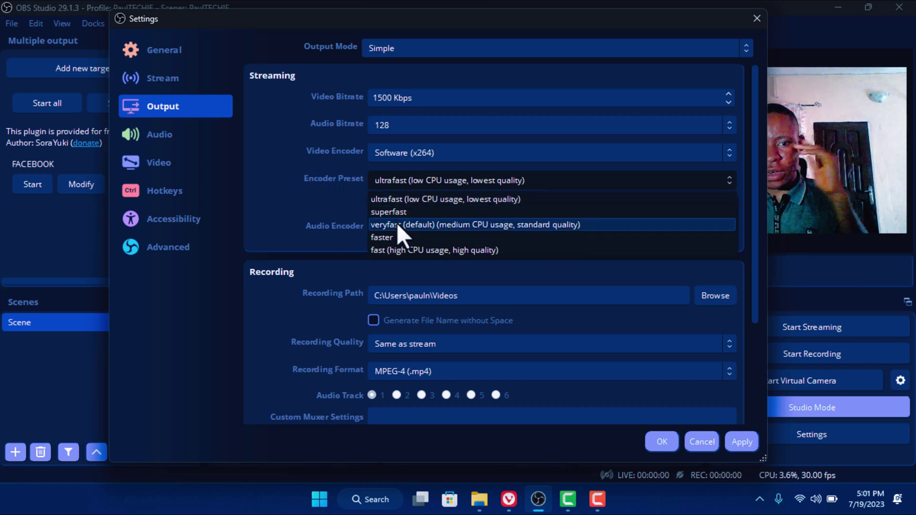
left_click(407, 198)
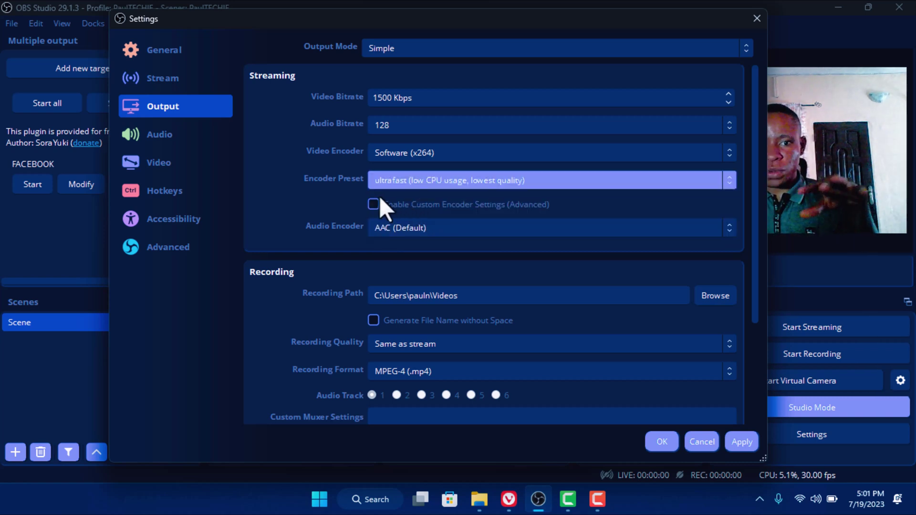
left_click(397, 229)
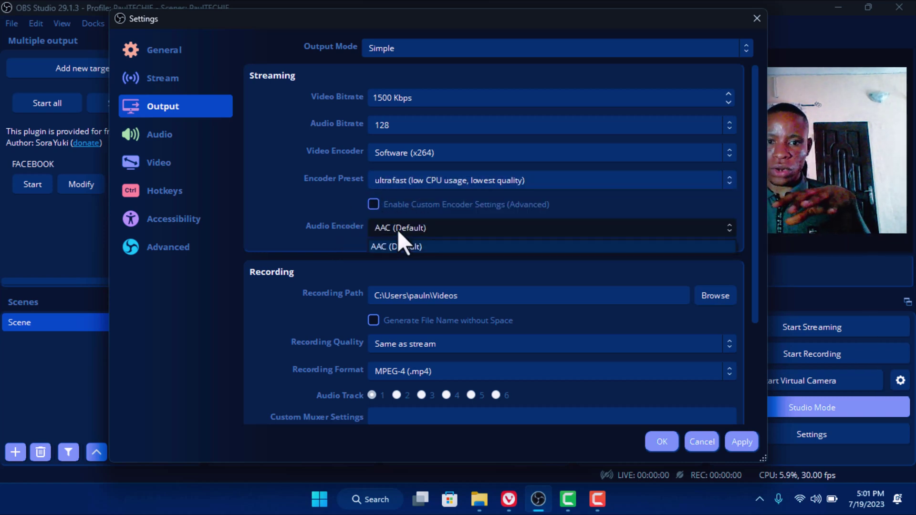
left_click(322, 233)
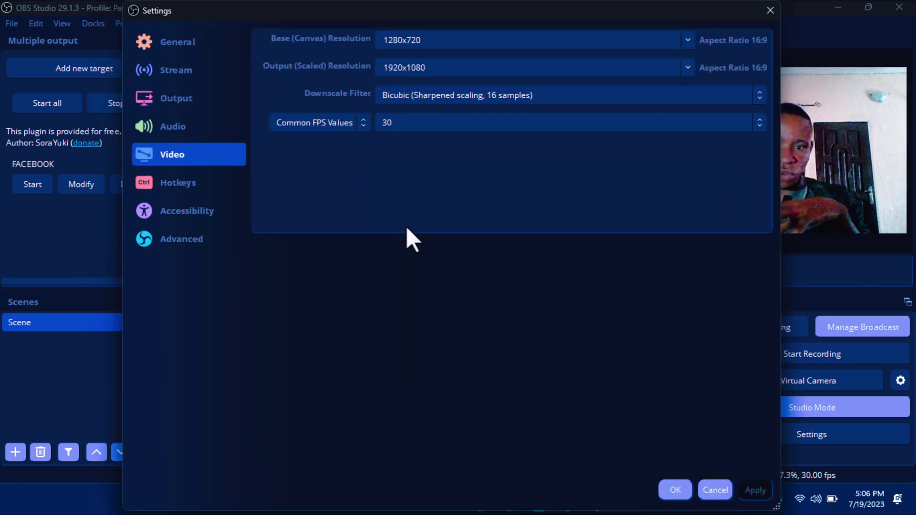
Keep the frame rate at 30 FPS and save the settings with OK
left_click(423, 124)
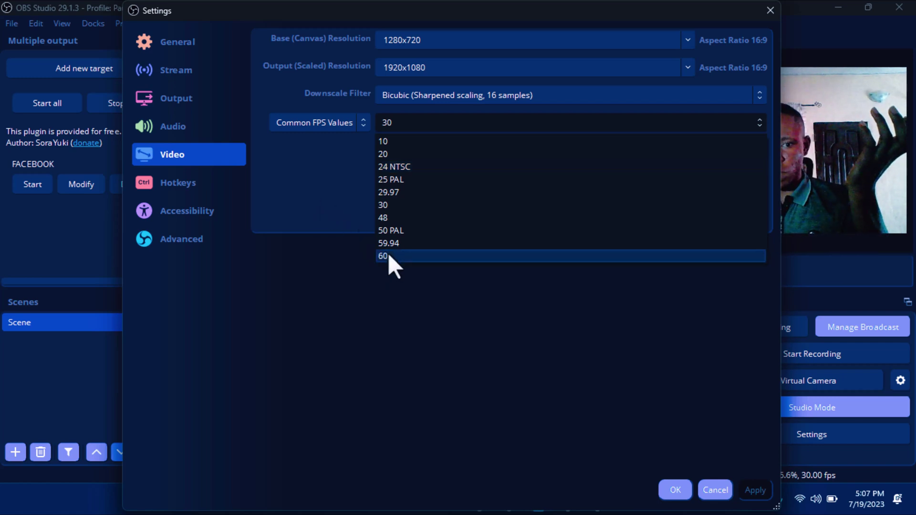
left_click(383, 209)
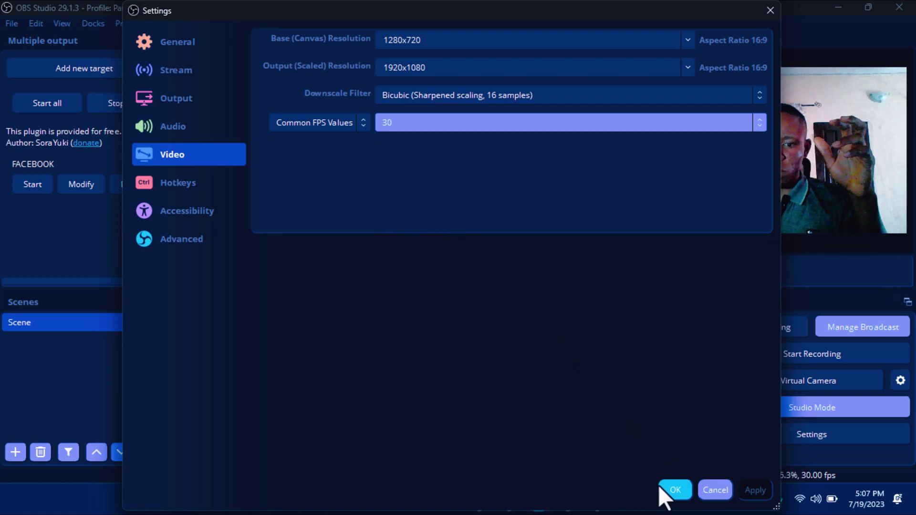
left_click(674, 490)
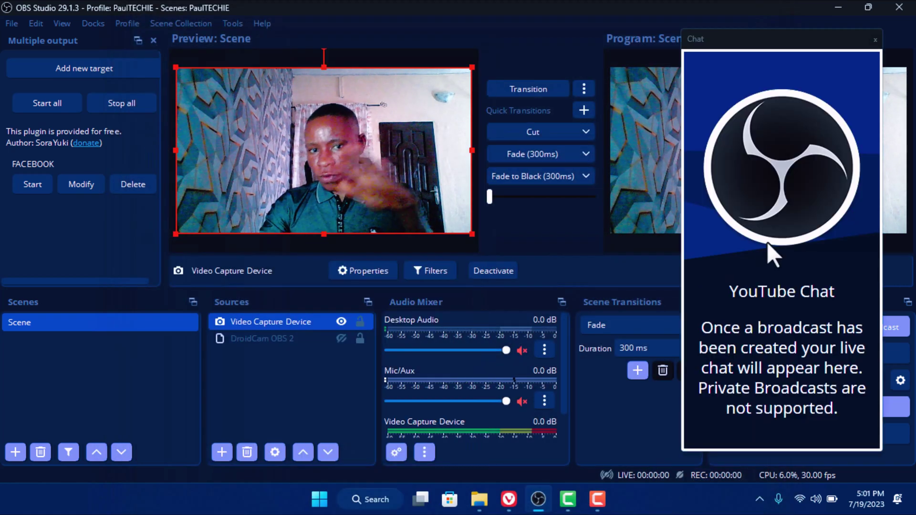
Drag the floating YouTube Chat window from the right edge to the centre-left
left_click_drag(772, 44, 372, 44)
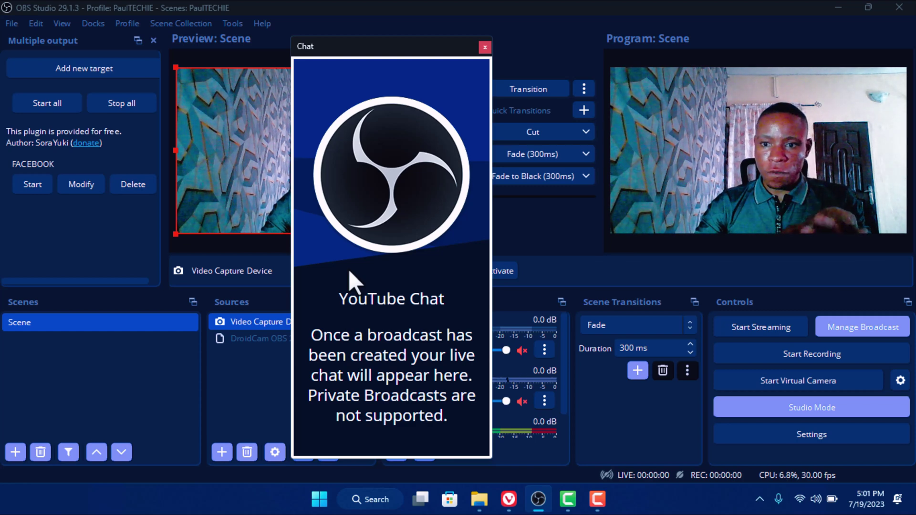
Review OBS's YouTube Broadcast Setup, which lists one existing broadcast, then return to the browser
left_click(859, 329)
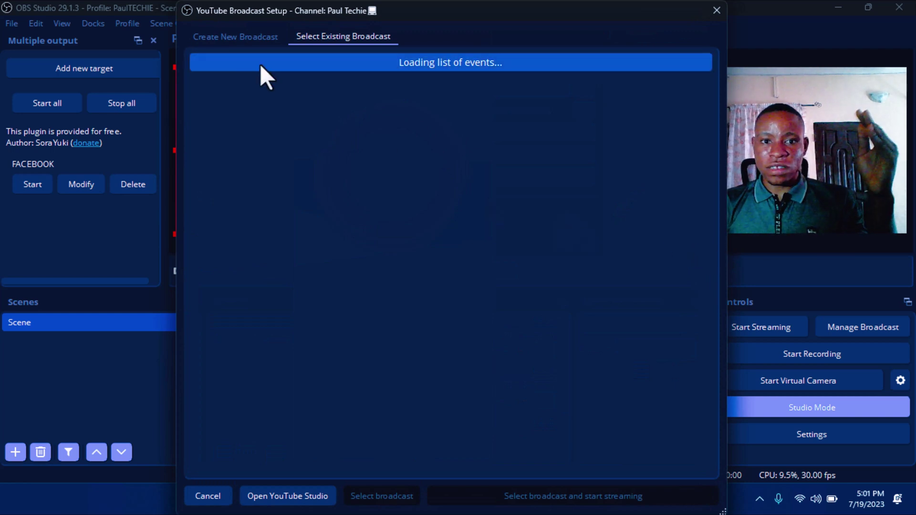
left_click(236, 37)
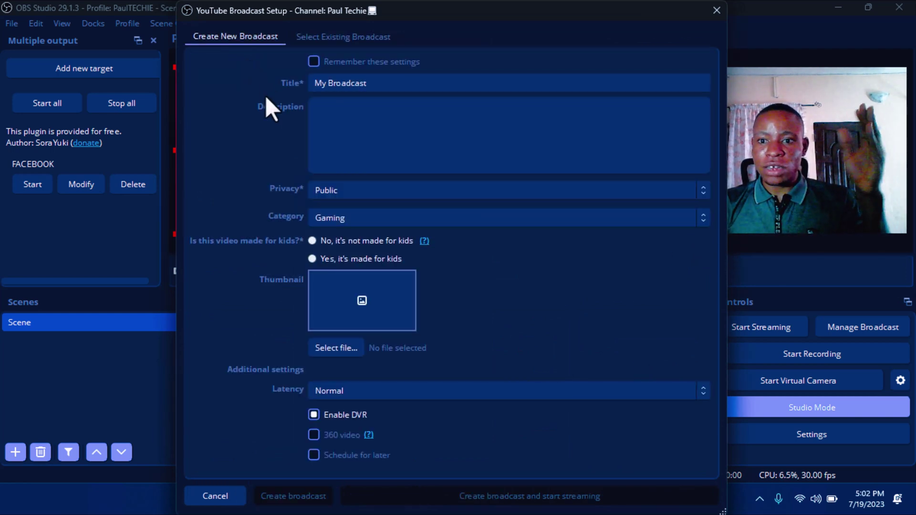
left_click_drag(180, 11, 246, 30)
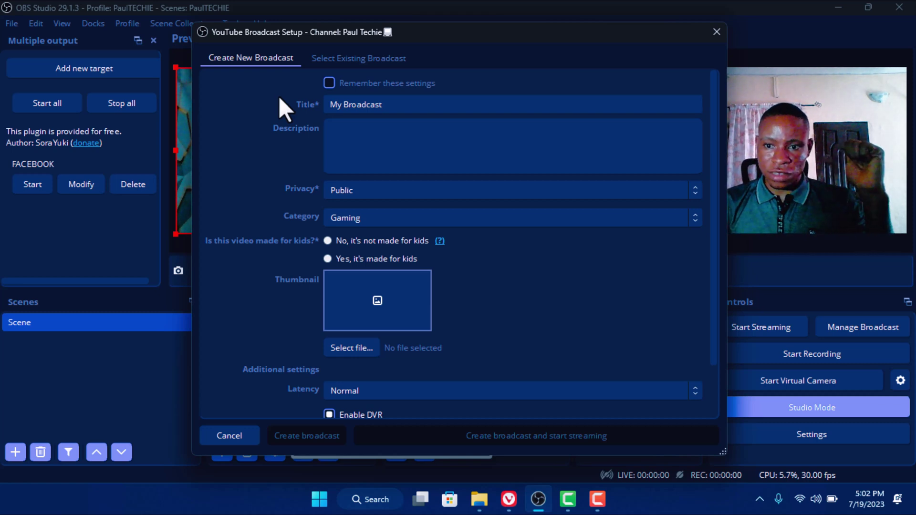
left_click(331, 55)
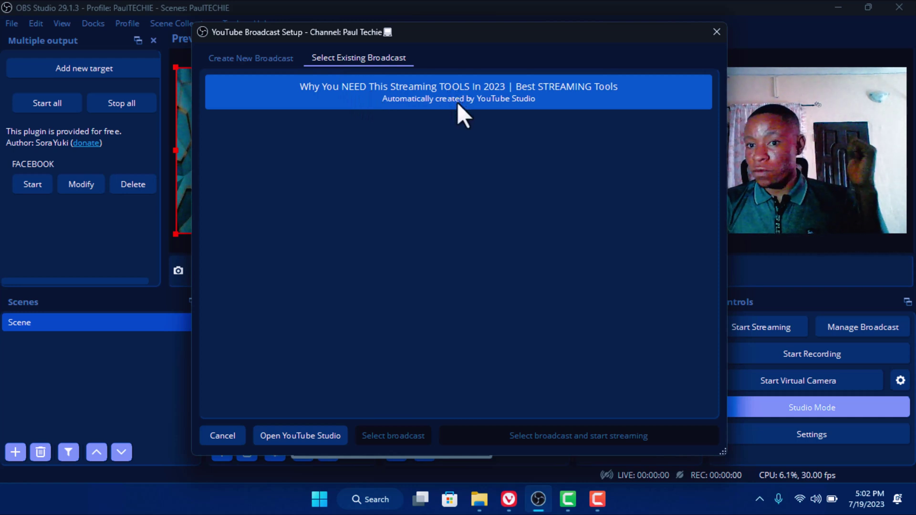
left_click(508, 500)
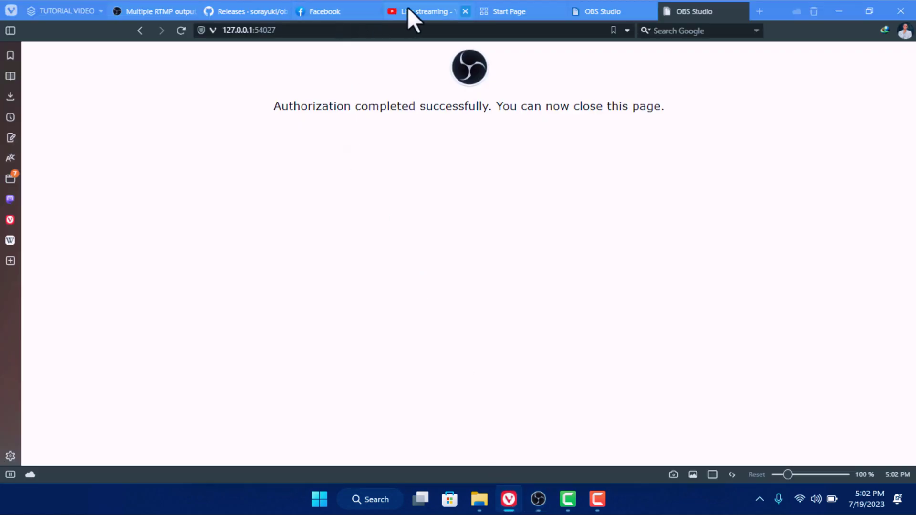
Cancel the broadcast's edit settings in YouTube Studio, then show OBS's new-broadcast form
left_click(408, 12)
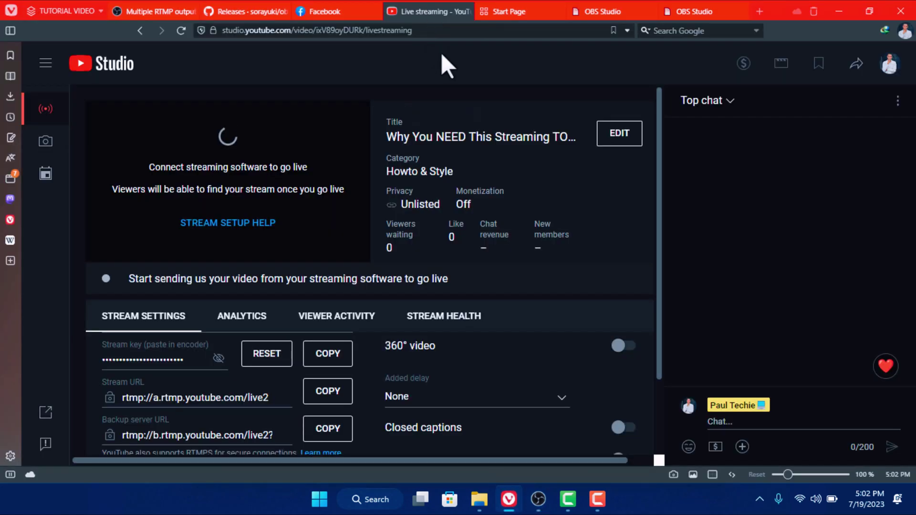
left_click(608, 138)
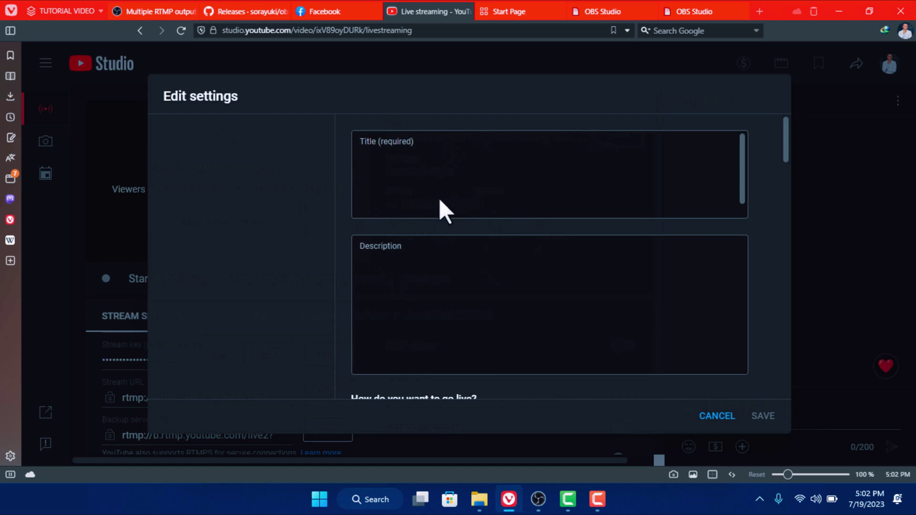
scroll(409, 260, "down", 5)
scroll(386, 267, "down", 10)
scroll(388, 287, "up", 8)
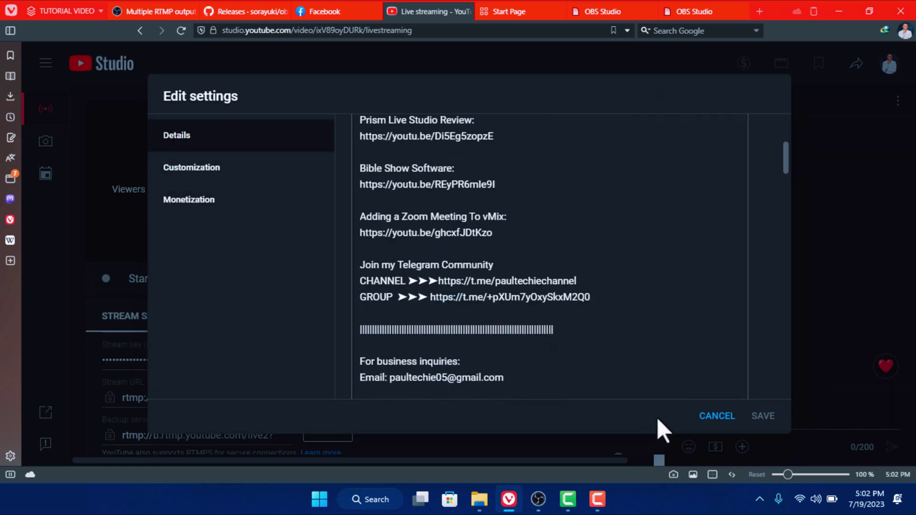
left_click(718, 416)
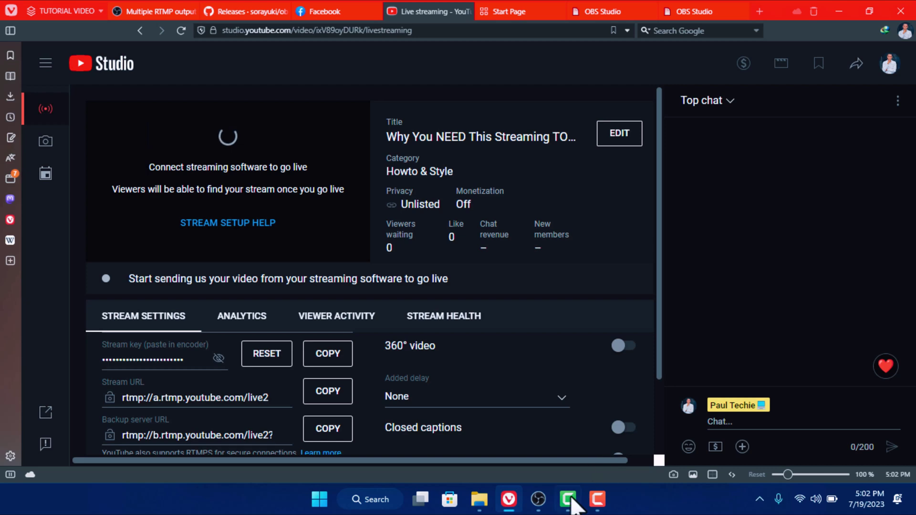
left_click(538, 499)
left_click(268, 60)
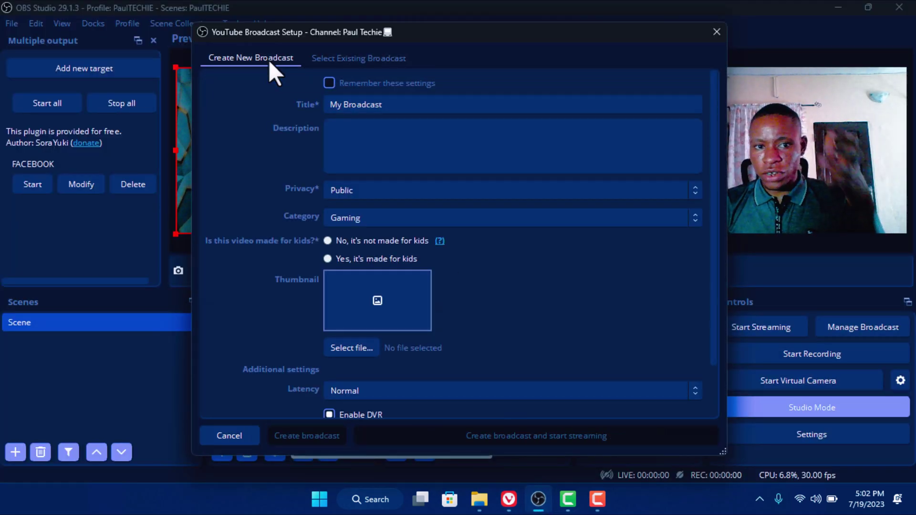
Link the existing 'Why You NEED This Streaming TOOLS in 2023' broadcast and delete the old FACEBOOK target
left_click(406, 154)
scroll(269, 193, "down", 2)
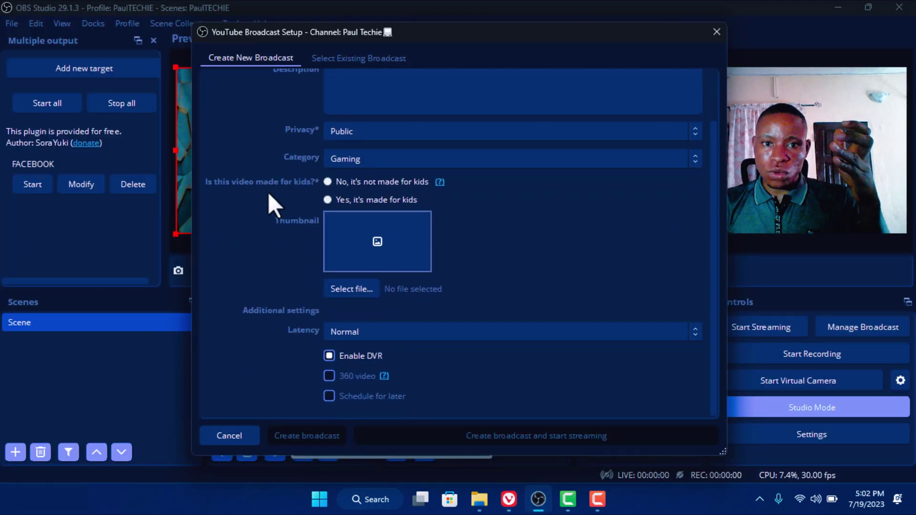
scroll(320, 239, "up", 2)
left_click(331, 59)
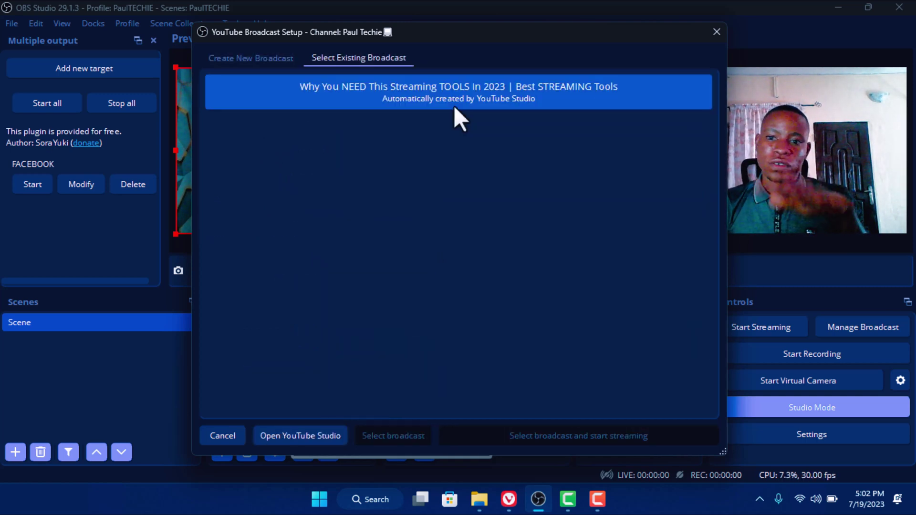
left_click(453, 90)
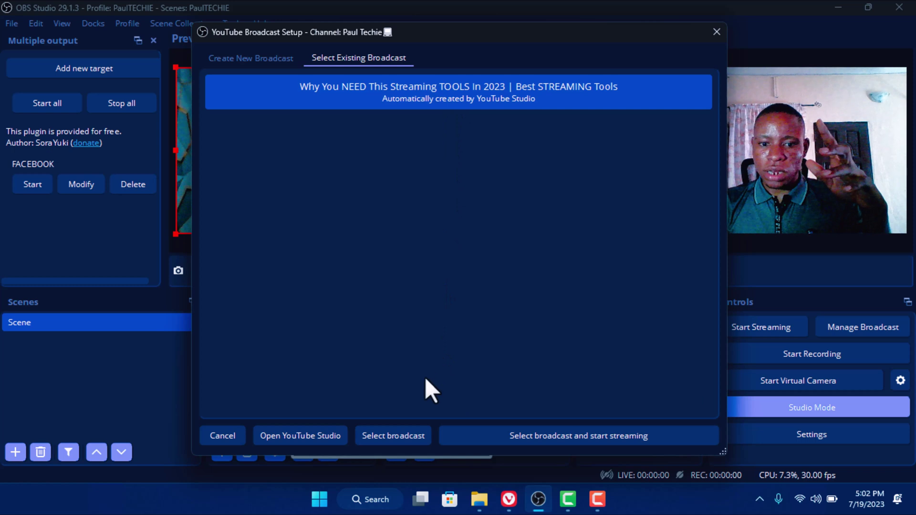
left_click(399, 436)
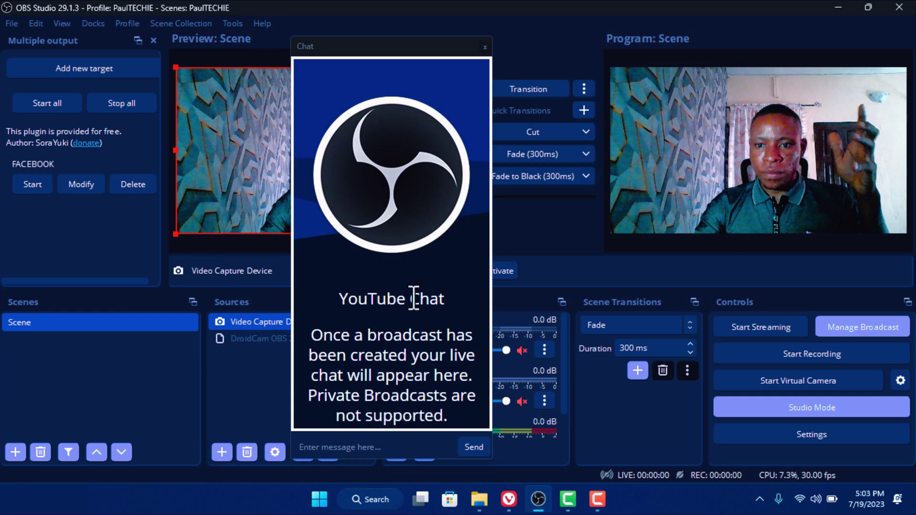
left_click(133, 184)
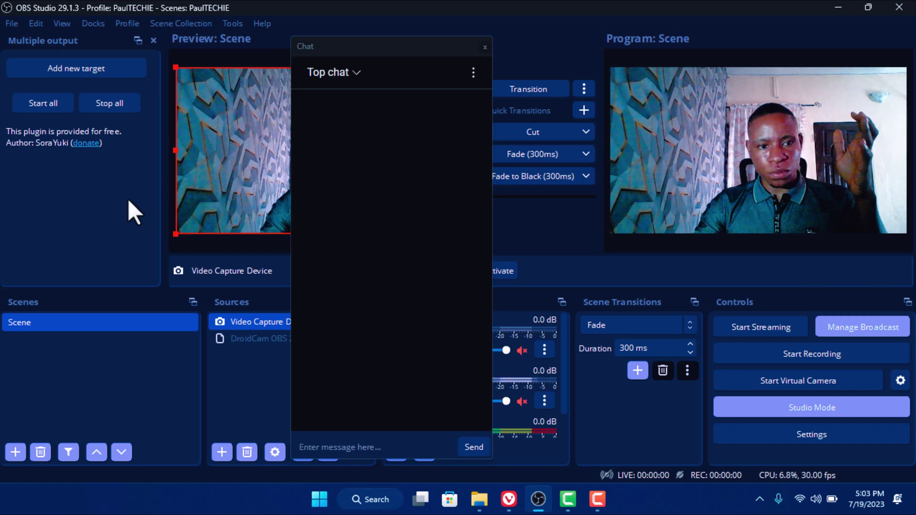
Add a new output target named FACEBOOK, then show Facebook's home page in the browser
left_click(82, 67)
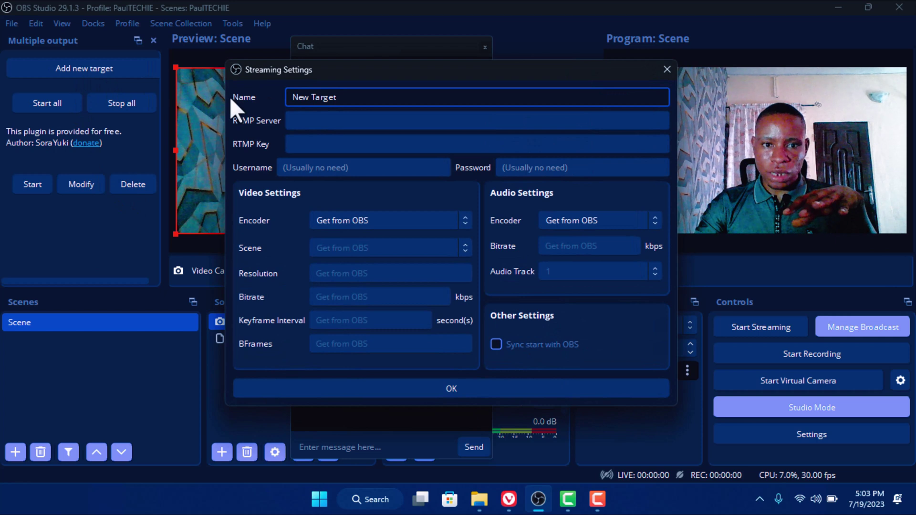
left_click_drag(348, 100, 229, 93)
type("FAC")
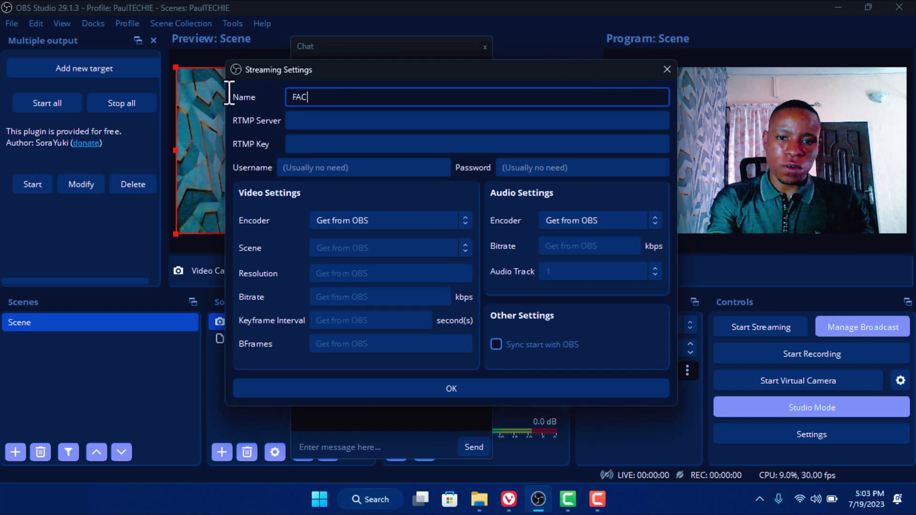
type("EBOO")
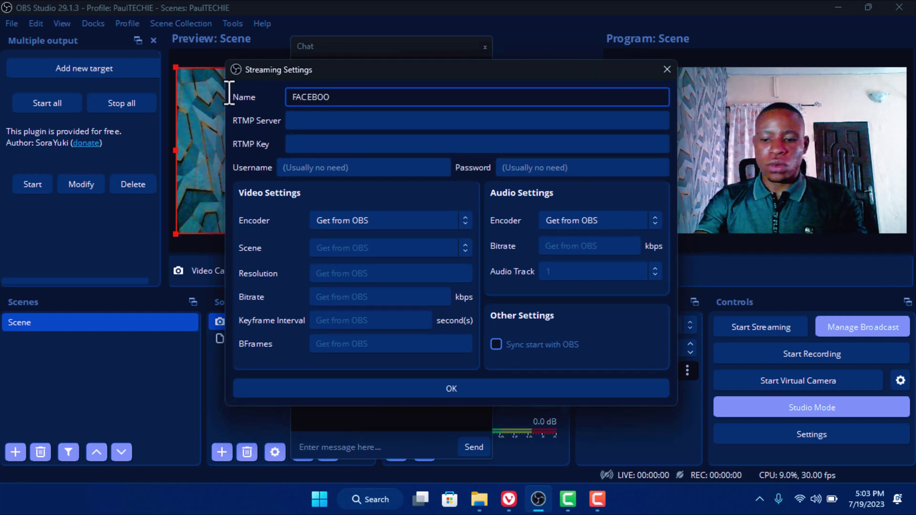
type("K")
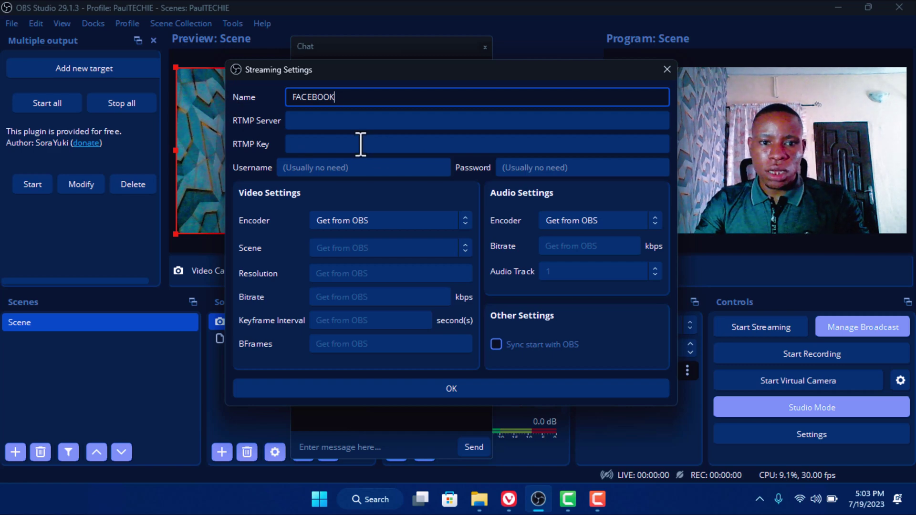
left_click(509, 499)
left_click(325, 6)
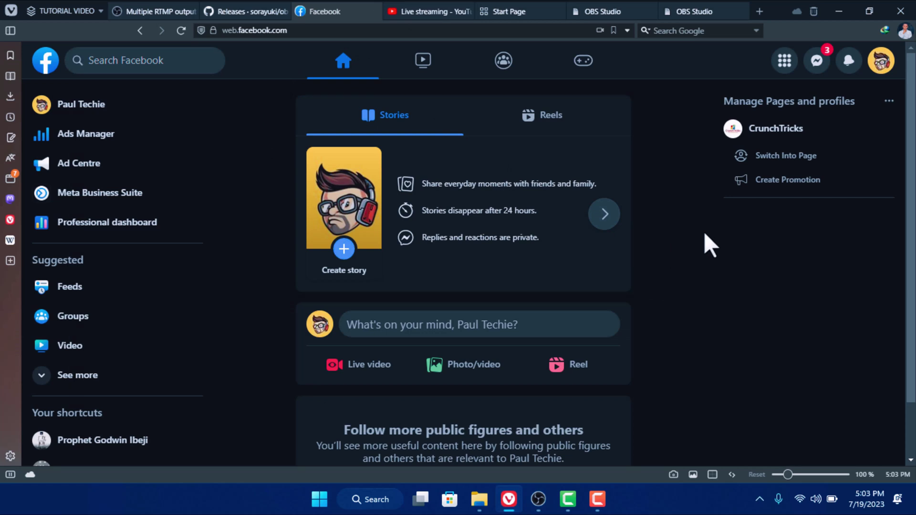
From the Facebook account menu, open the 'Your profiles and Pages' list
left_click(883, 63)
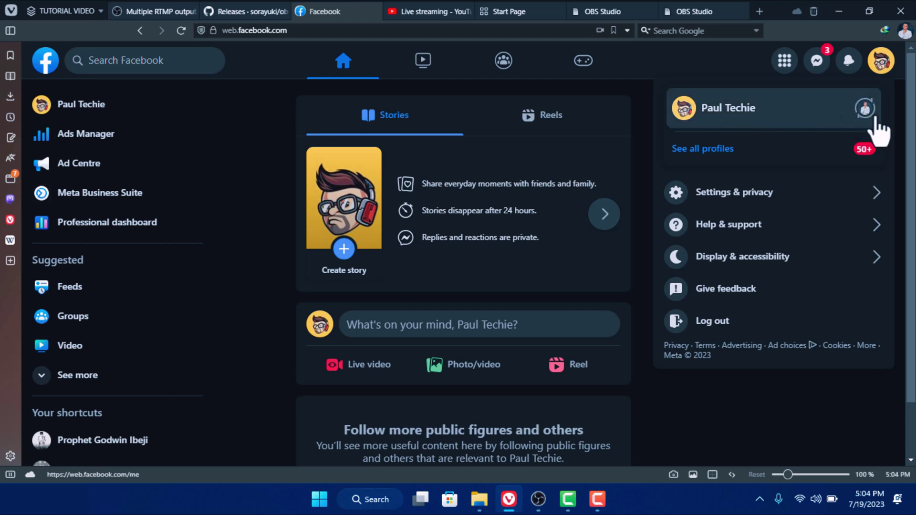
left_click(711, 167)
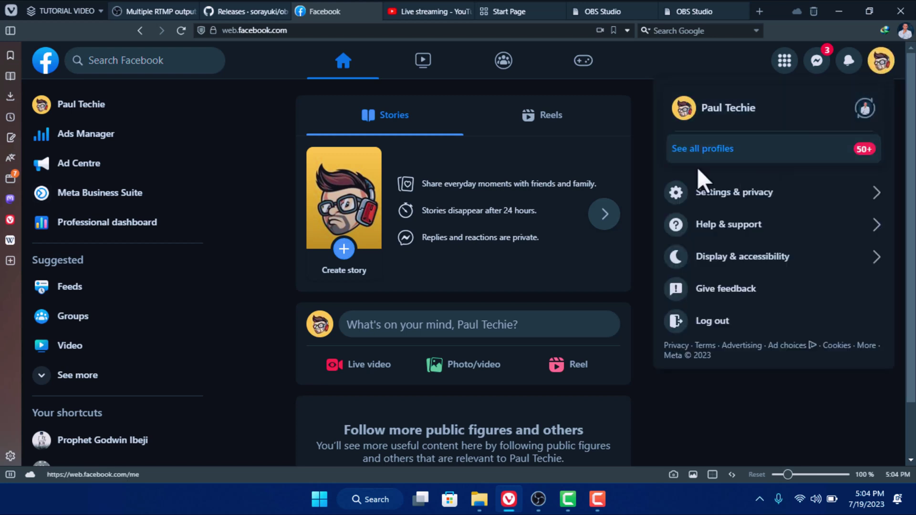
left_click(707, 156)
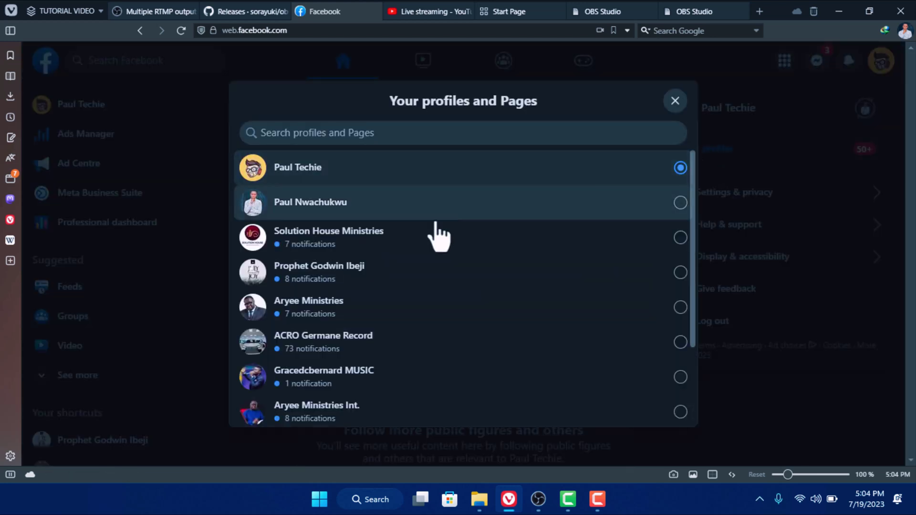
scroll(430, 321, "down", 3)
scroll(429, 323, "up", 3)
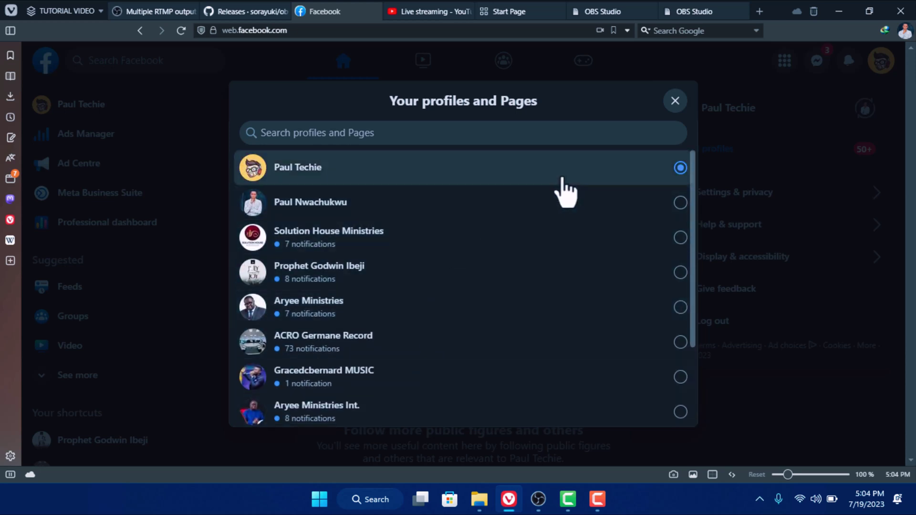
Start a new Facebook live video using Streaming software as the source
left_click(675, 101)
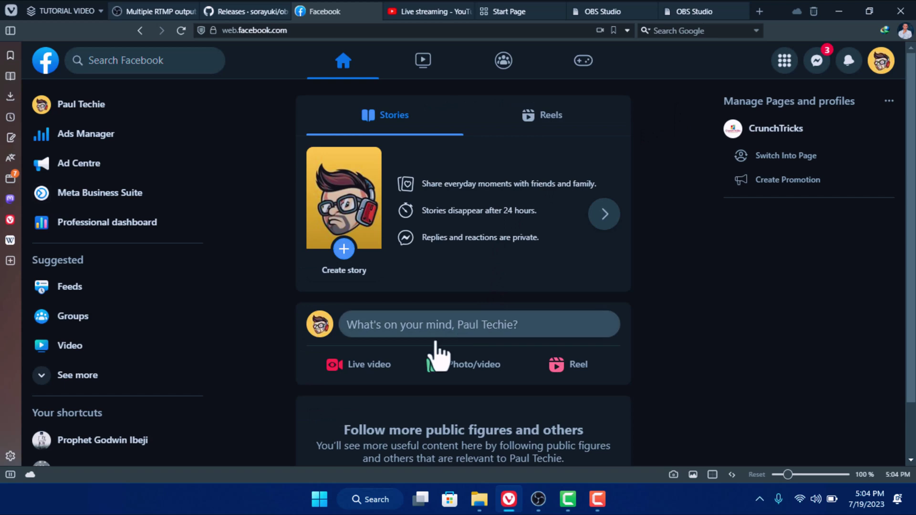
left_click(373, 367)
scroll(419, 343, "down", 3)
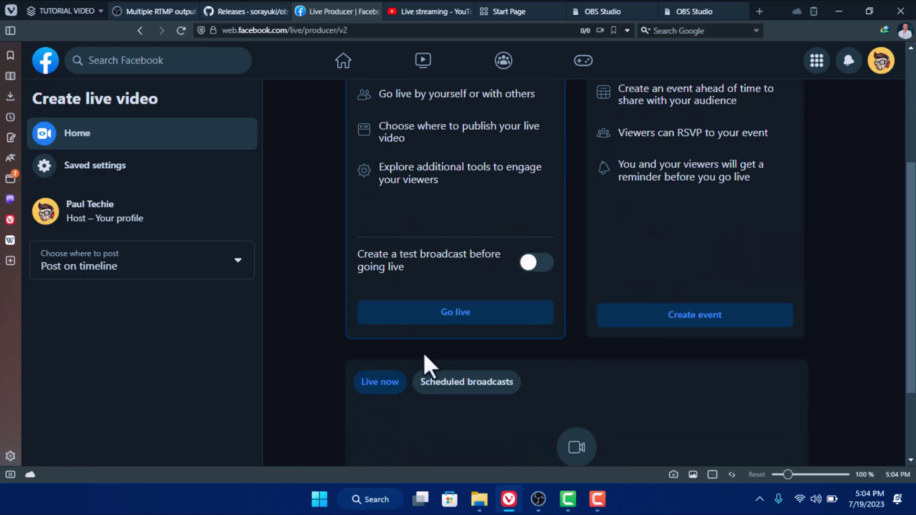
left_click(458, 313)
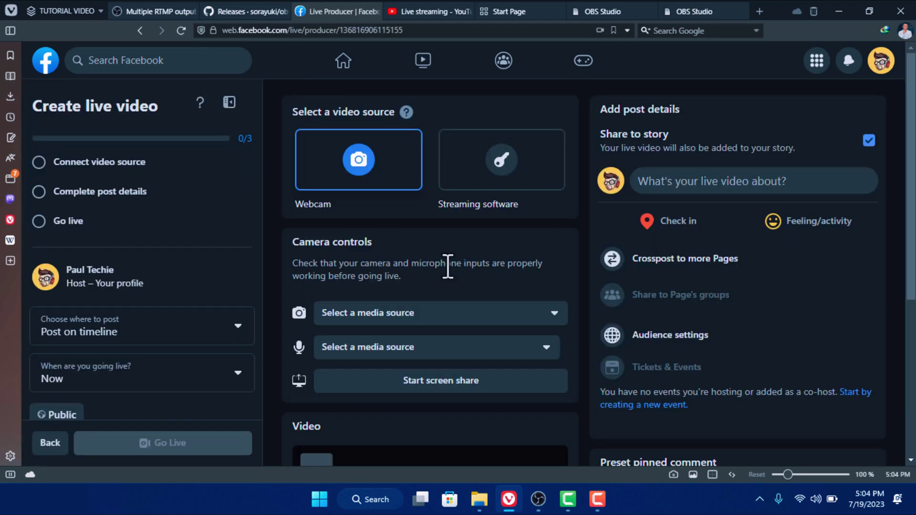
left_click(496, 167)
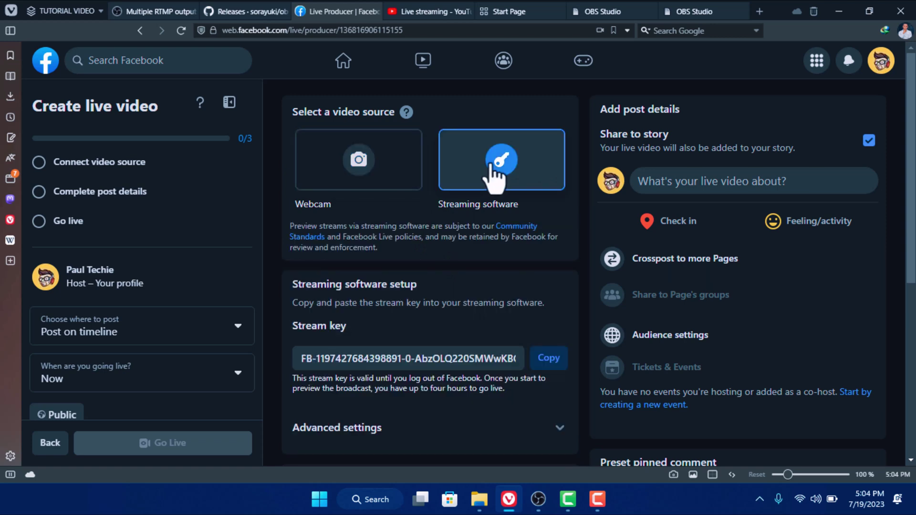
Turn off 'Allow encoder to end stream' in the stream settings and return to Stream Setup
scroll(205, 260, "down", 5)
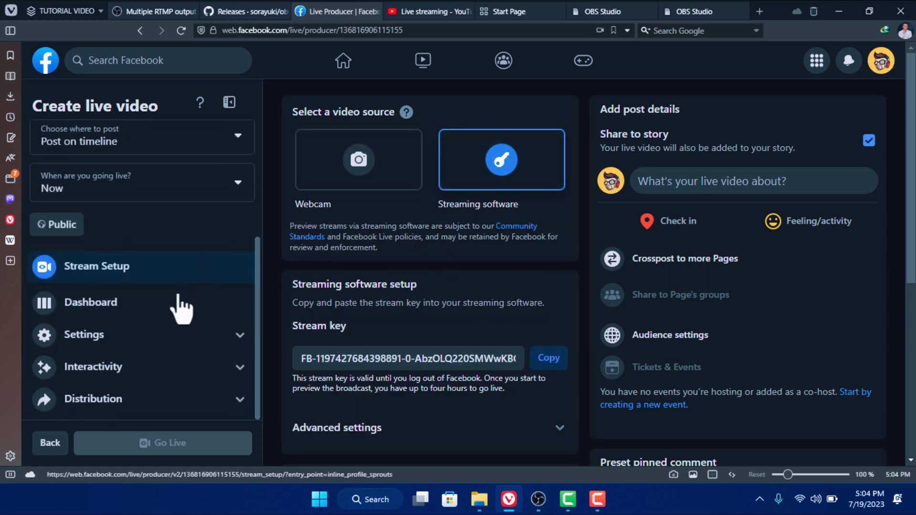
left_click(162, 340)
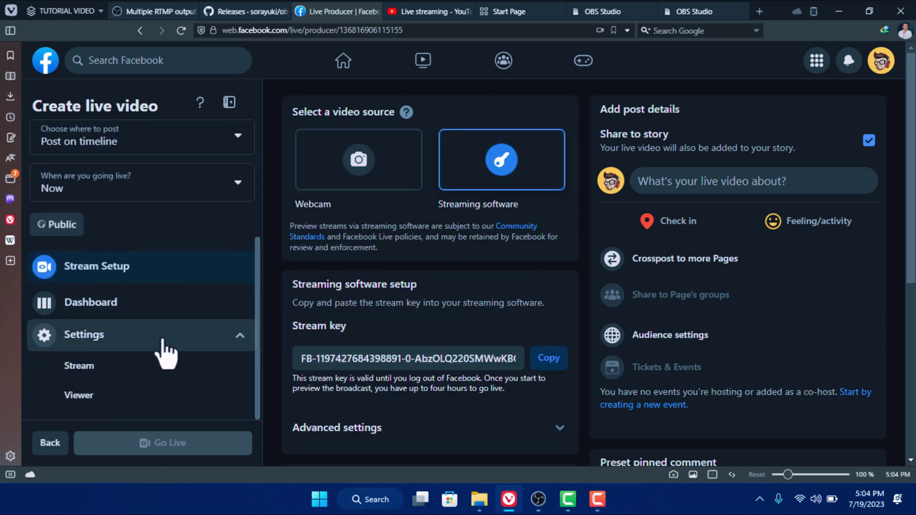
left_click(139, 368)
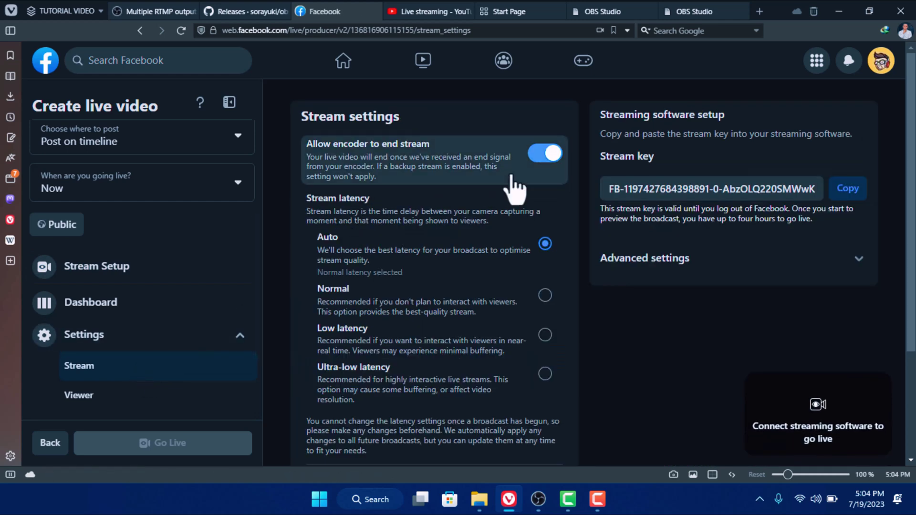
left_click(544, 157)
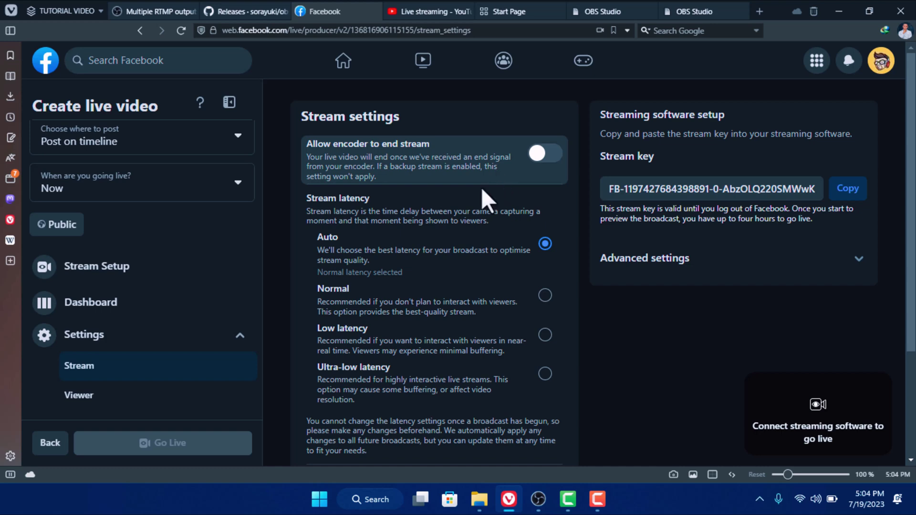
left_click(130, 275)
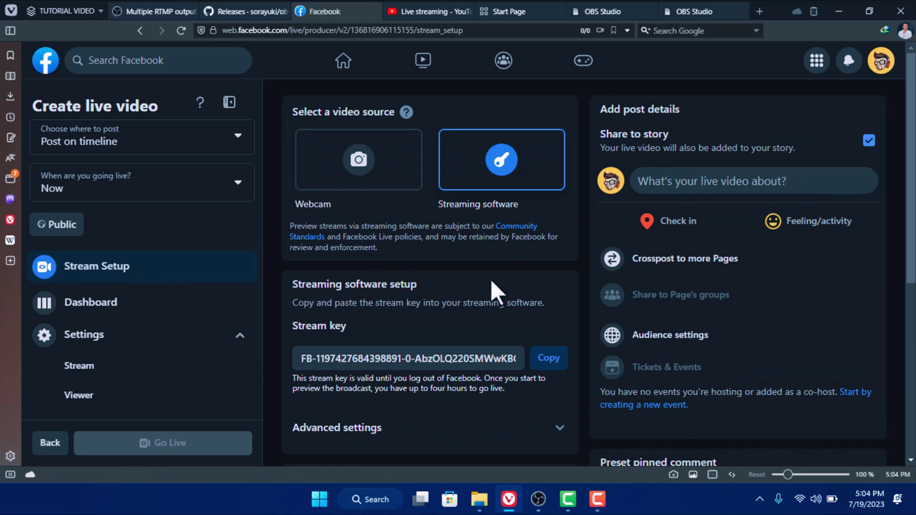
Save the live post with title and description TEST
left_click(686, 182)
left_click(434, 211)
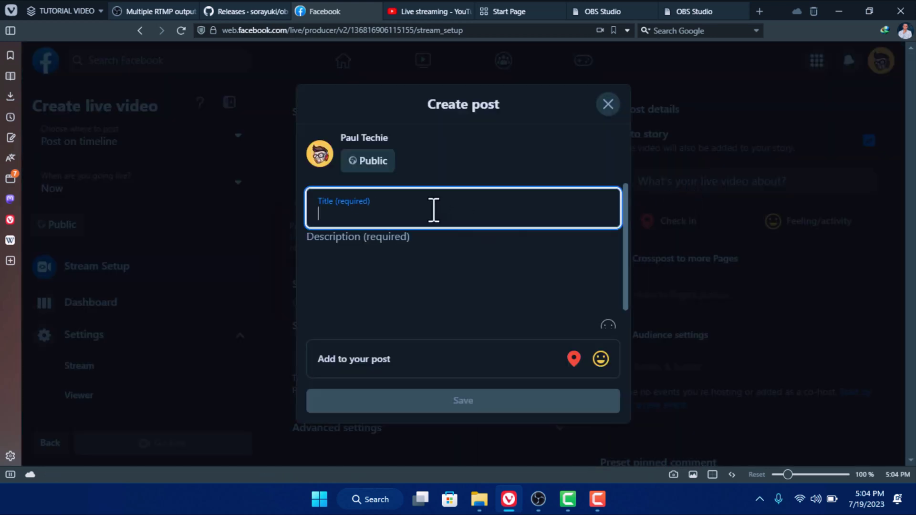
type("TEST")
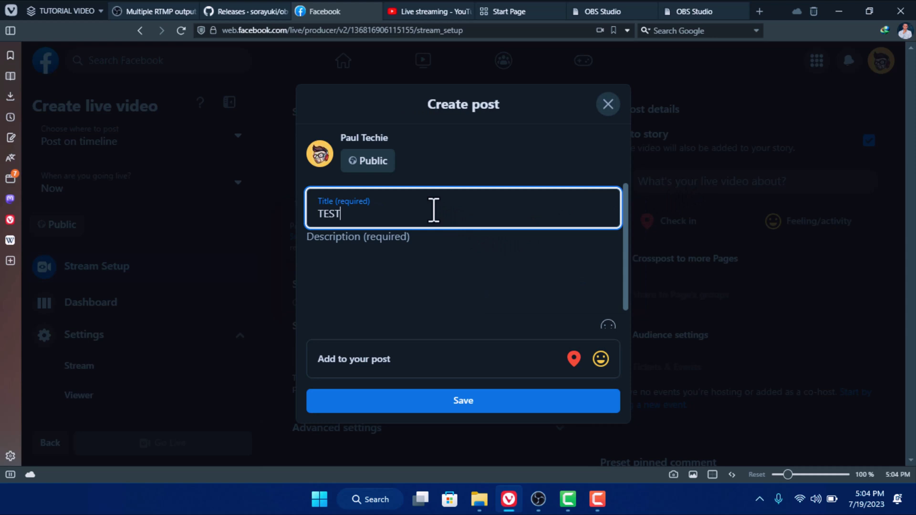
left_click(460, 244)
type("TEST")
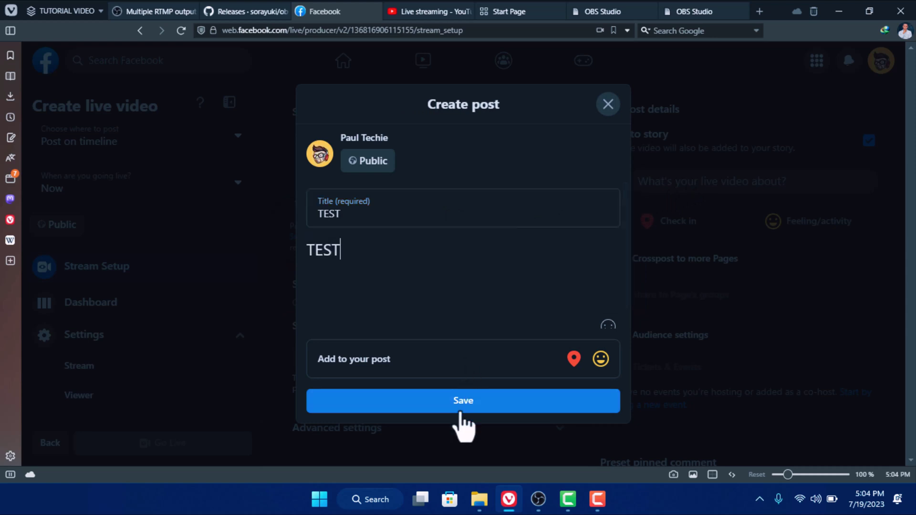
left_click(460, 402)
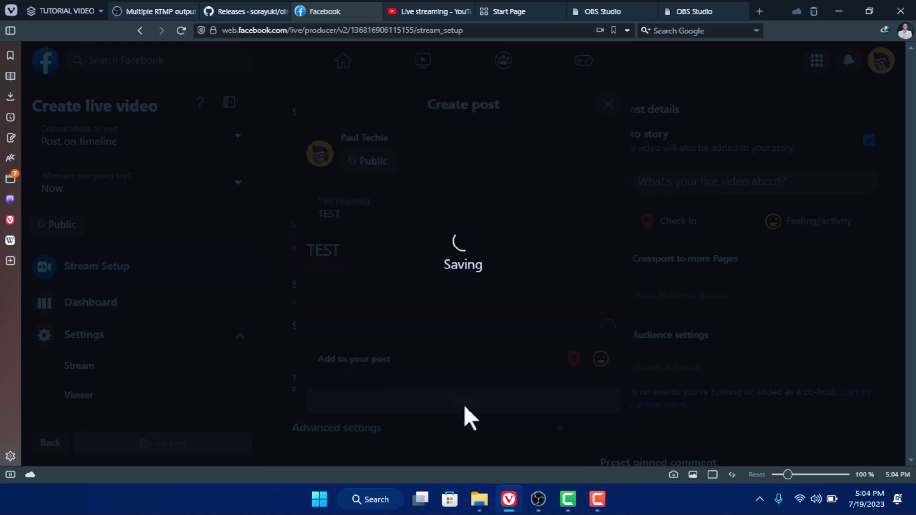
Copy the server URL rtmps://live-api-s.facebook.com:443/rtmp/ from the advanced stream settings
scroll(501, 334, "down", 3)
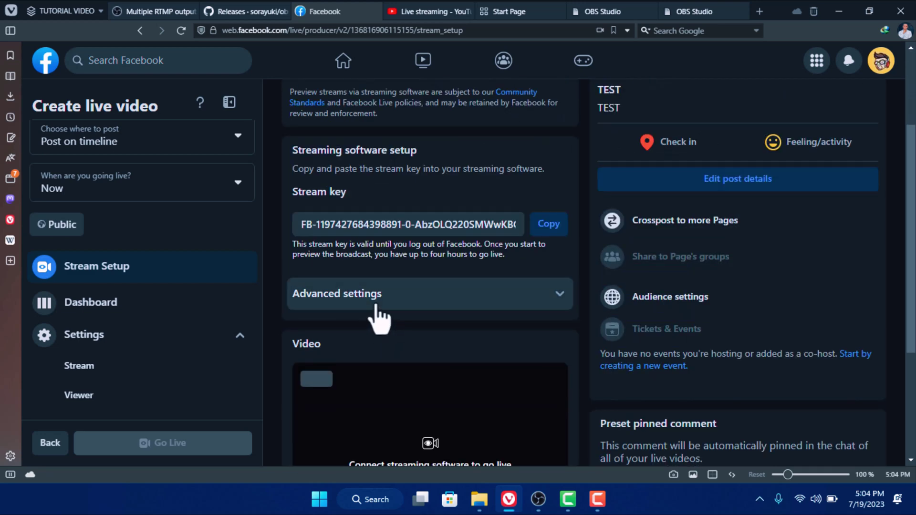
left_click(375, 306)
scroll(388, 337, "down", 3)
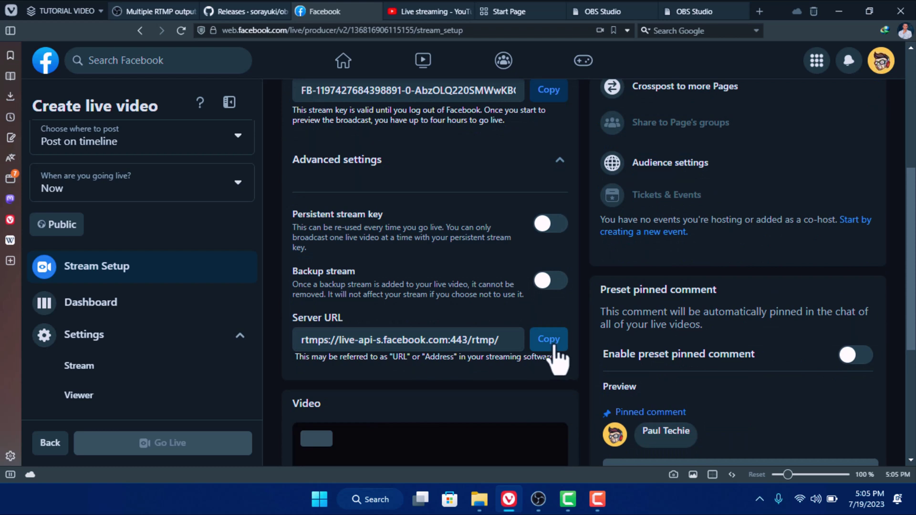
left_click(553, 345)
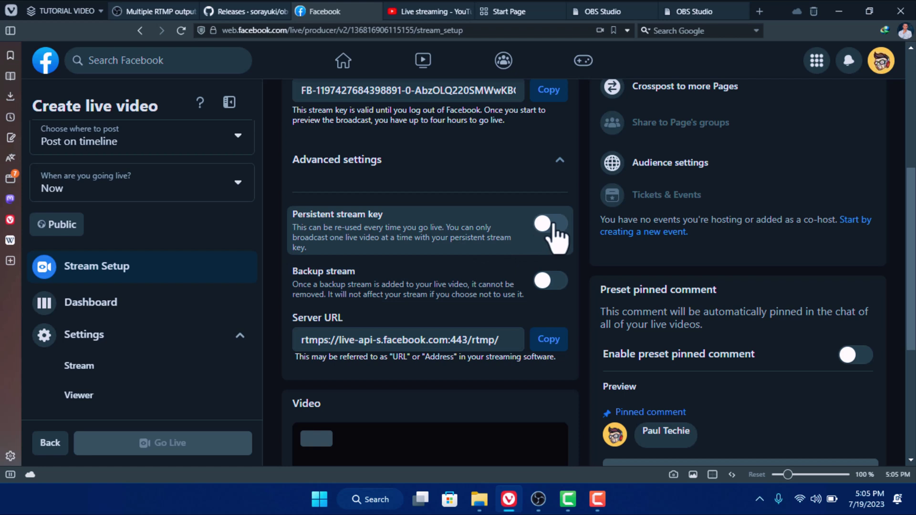
left_click(549, 340)
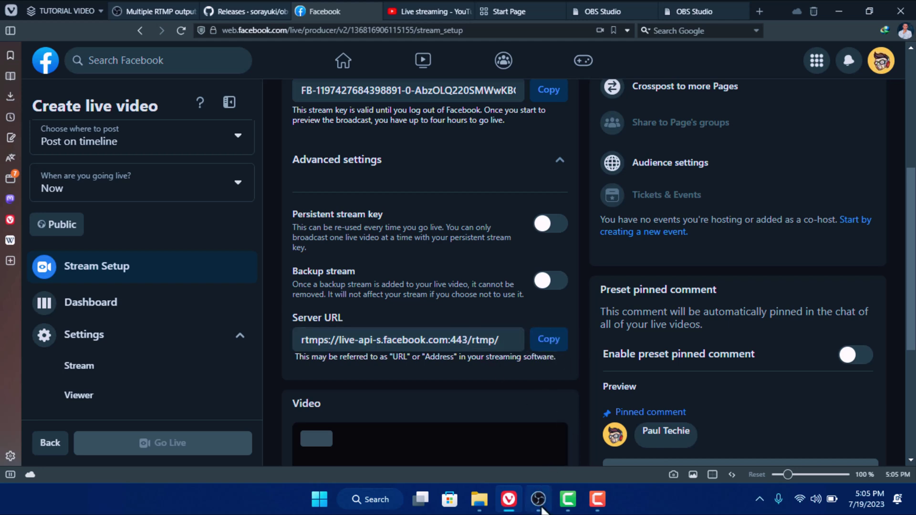
Paste the Facebook server URL into the FACEBOOK target's RTMP Server field
left_click(538, 499)
left_click(340, 119)
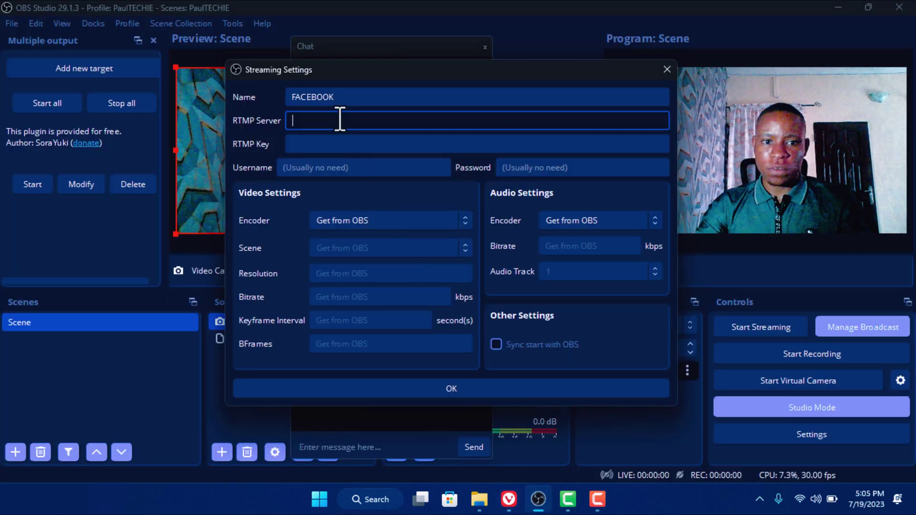
key("ctrl+v")
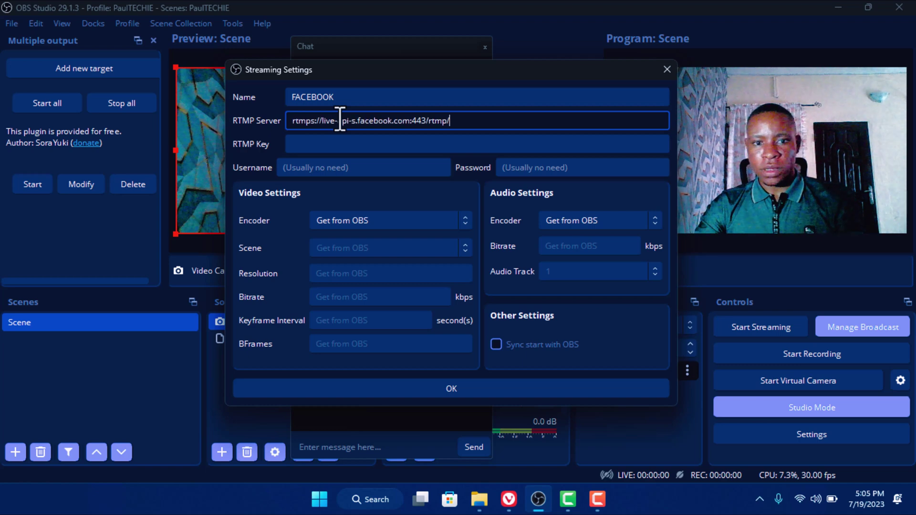
Copy Facebook's stream key and paste it into the RTMP Key field
left_click(509, 499)
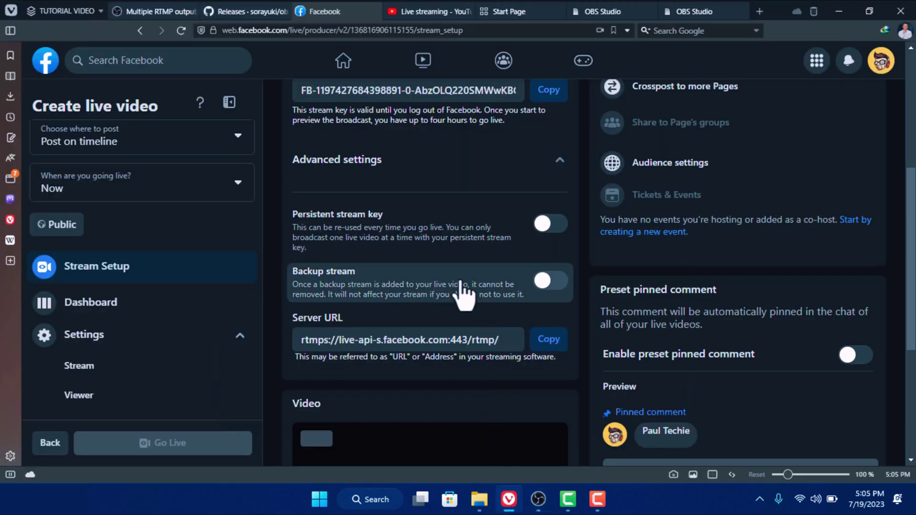
scroll(465, 293, "up", 5)
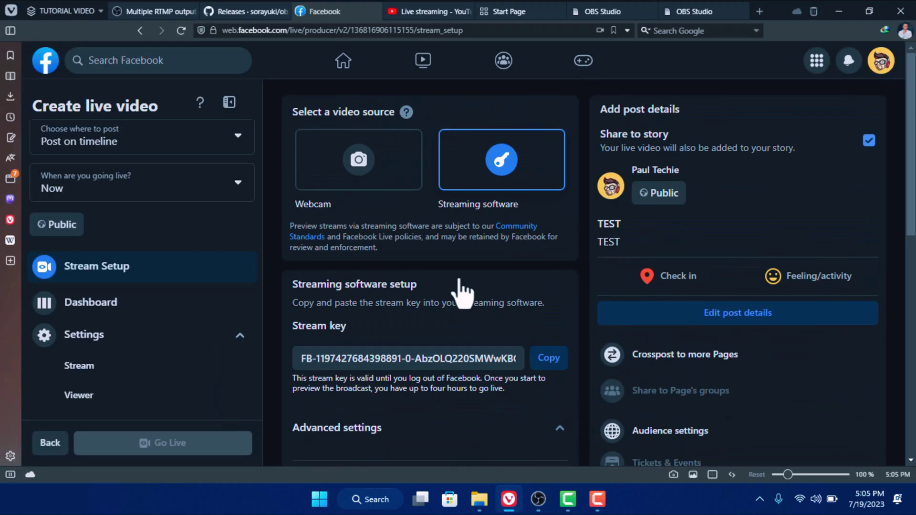
left_click(549, 359)
key("alt+Tab")
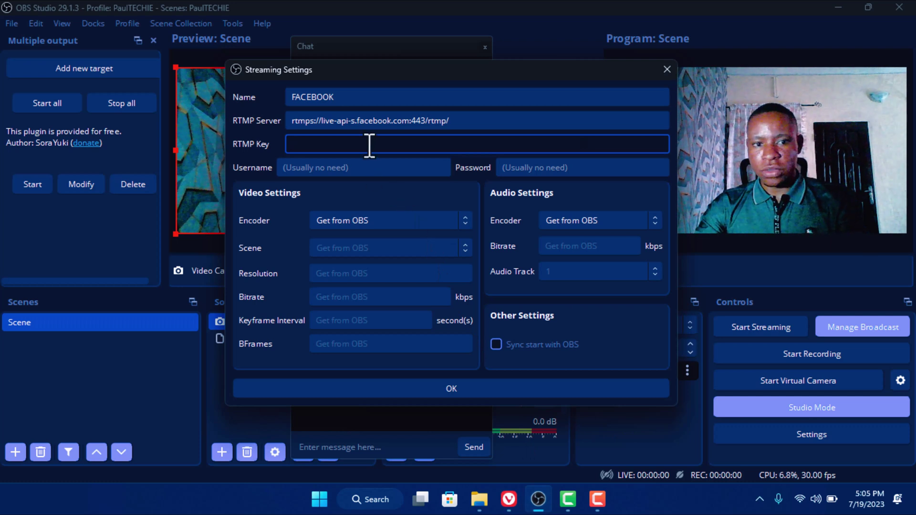
key("ctrl+v")
left_click(362, 168)
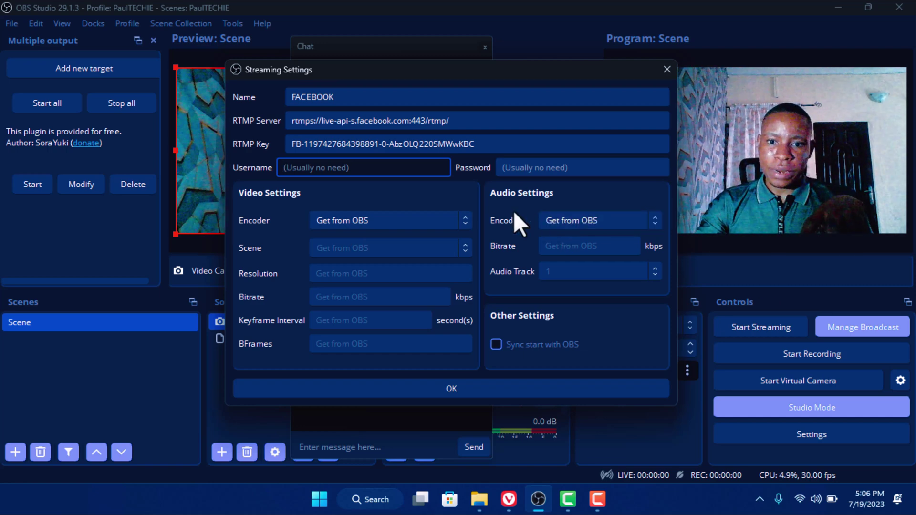
Save the FACEBOOK target, start the main stream, then start the FACEBOOK output
left_click(448, 388)
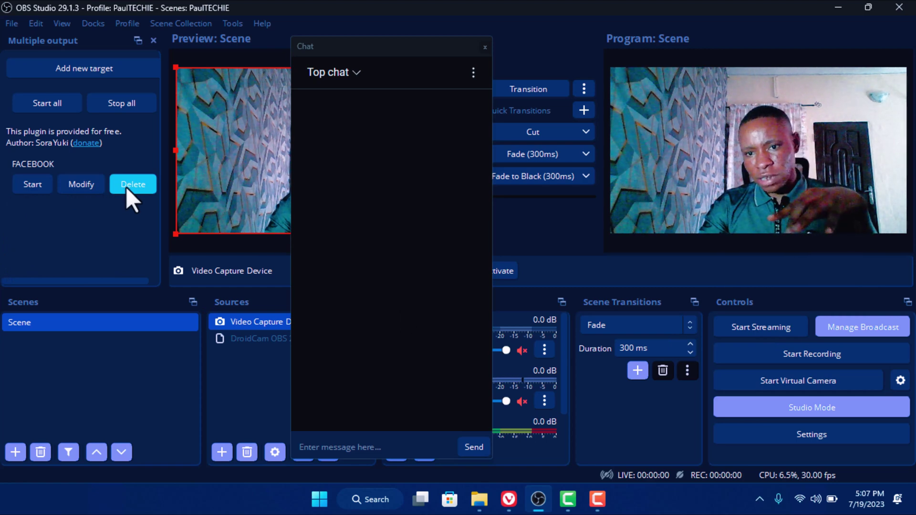
left_click(752, 330)
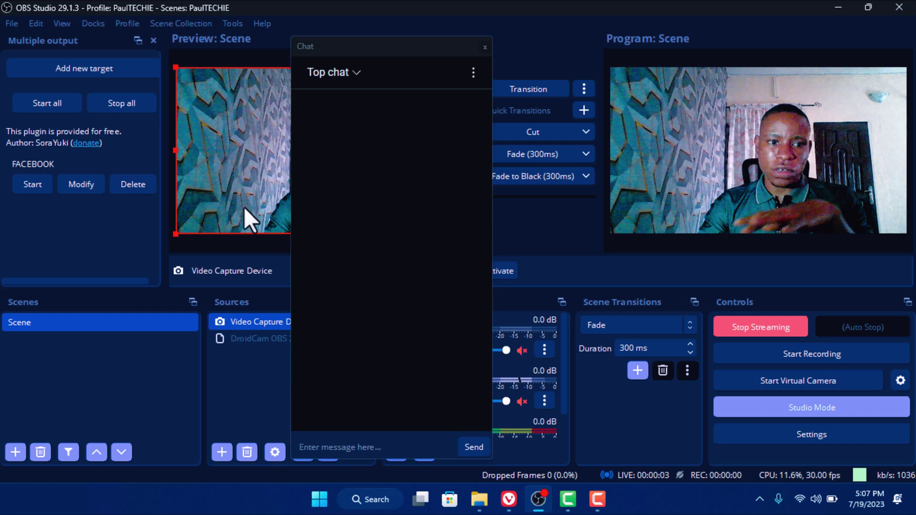
left_click(30, 185)
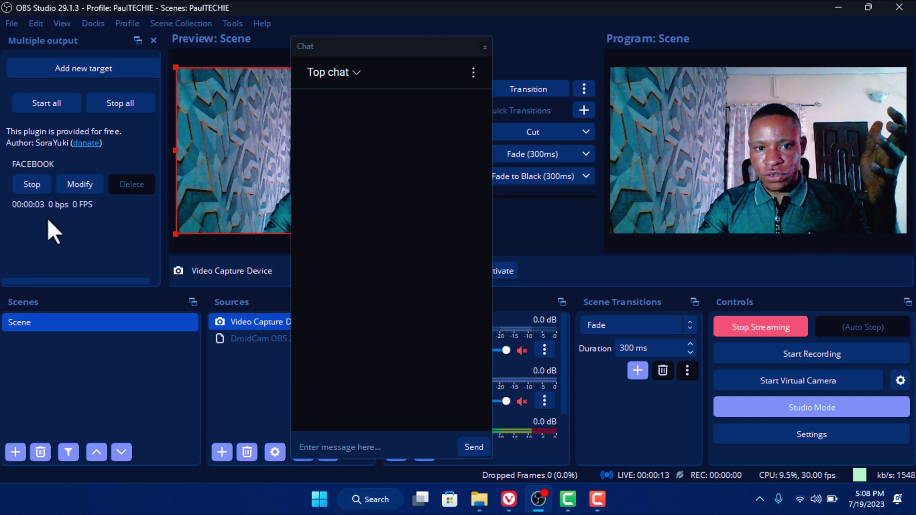
Go live on Facebook, check the YouTube stream and Facebook live dashboard, then return to OBS
left_click(509, 499)
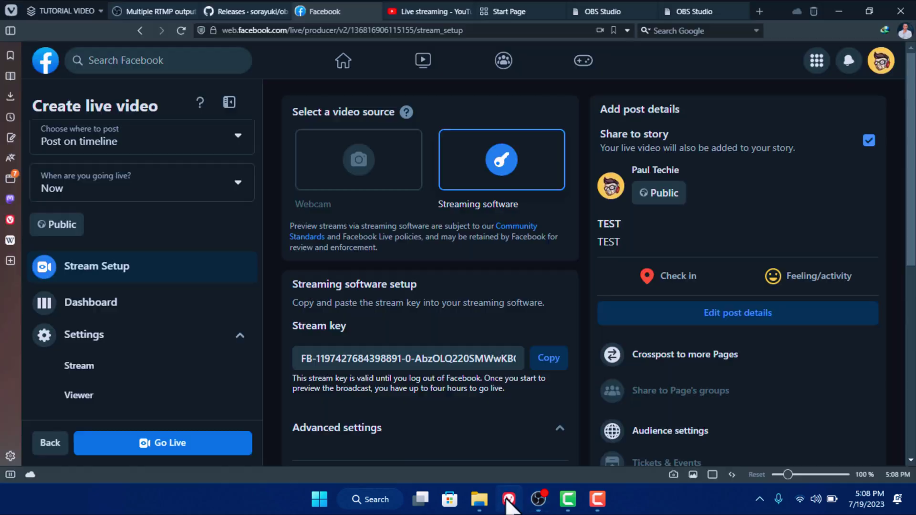
scroll(364, 346, "down", 5)
scroll(364, 346, "up", 5)
left_click(219, 444)
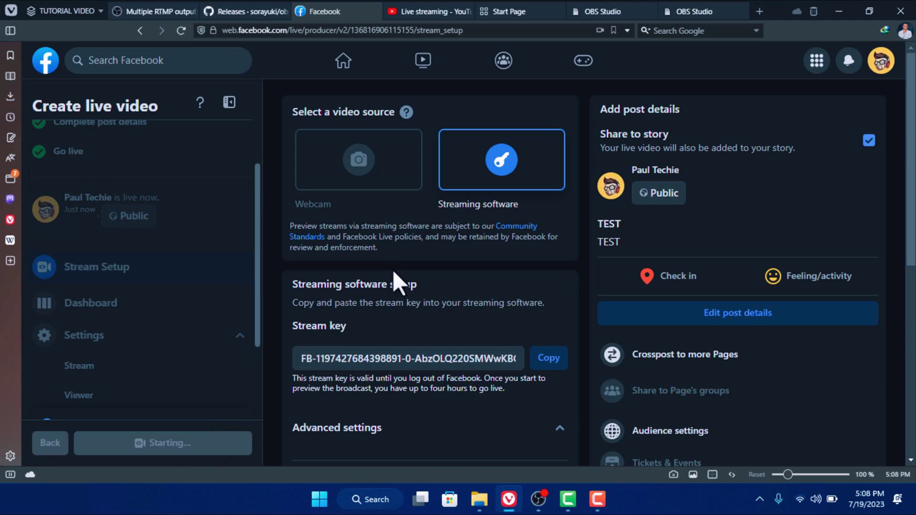
left_click(406, 11)
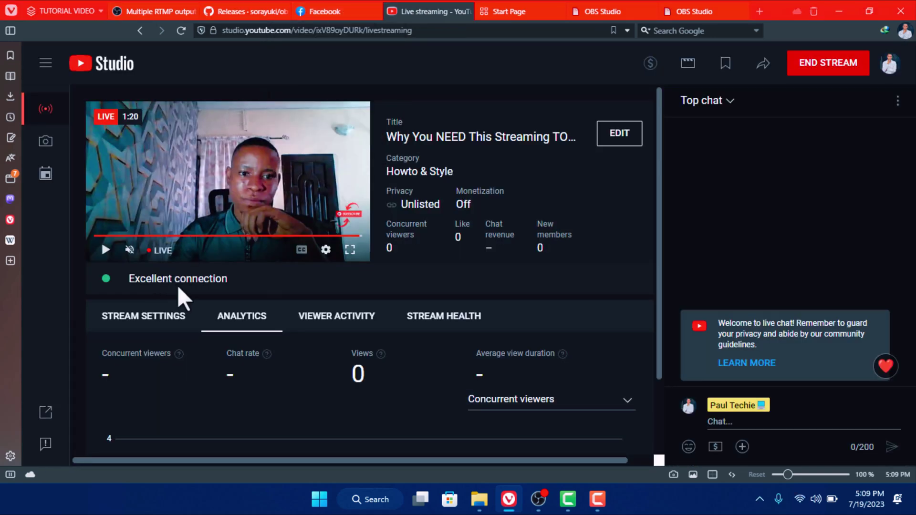
left_click(337, 11)
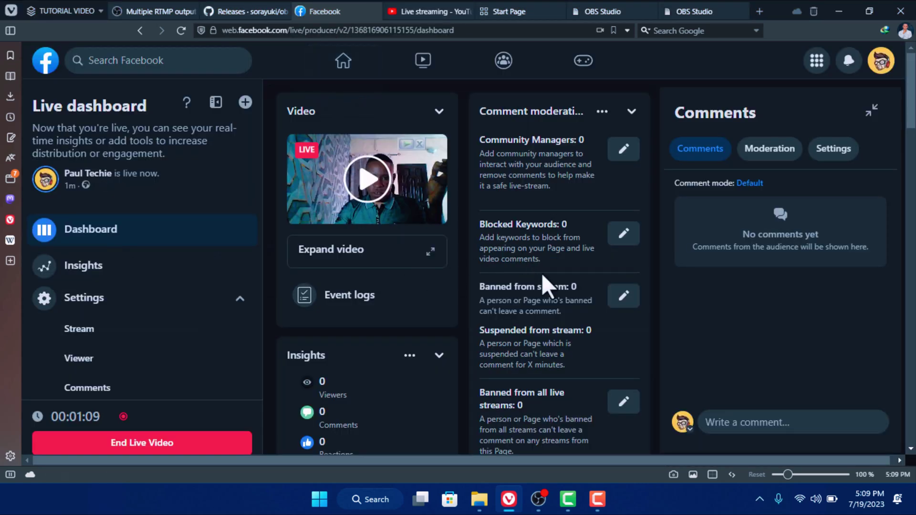
left_click(540, 500)
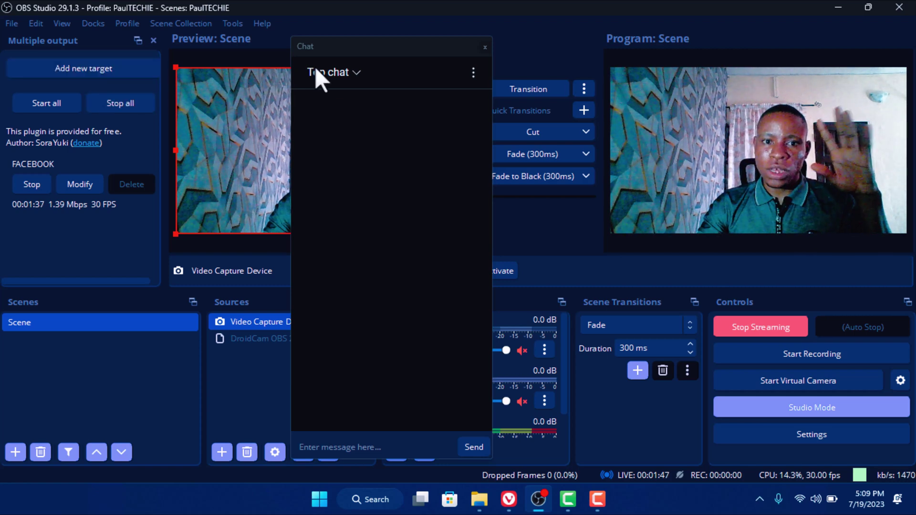
Drag the floating Chat window off the left of the preview, then back toward the centre
left_click_drag(359, 52, 682, 34)
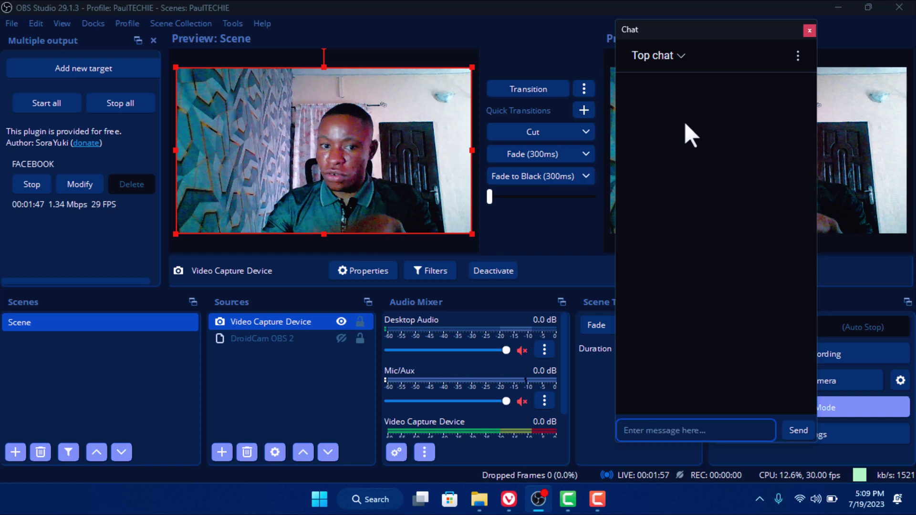
left_click(554, 227)
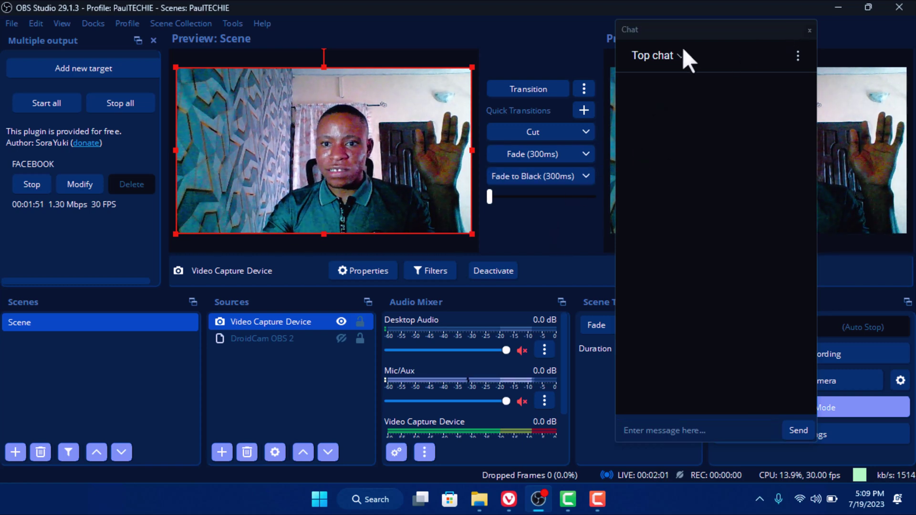
left_click_drag(684, 33, 518, 32)
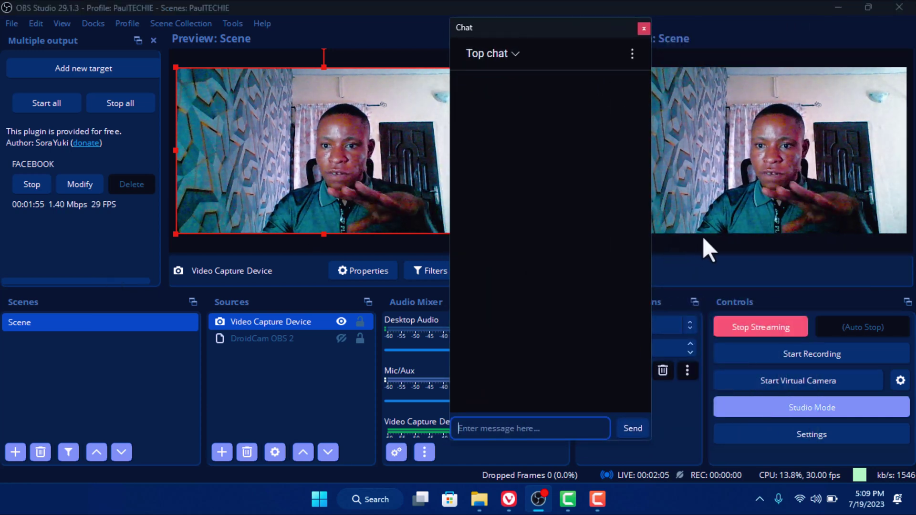